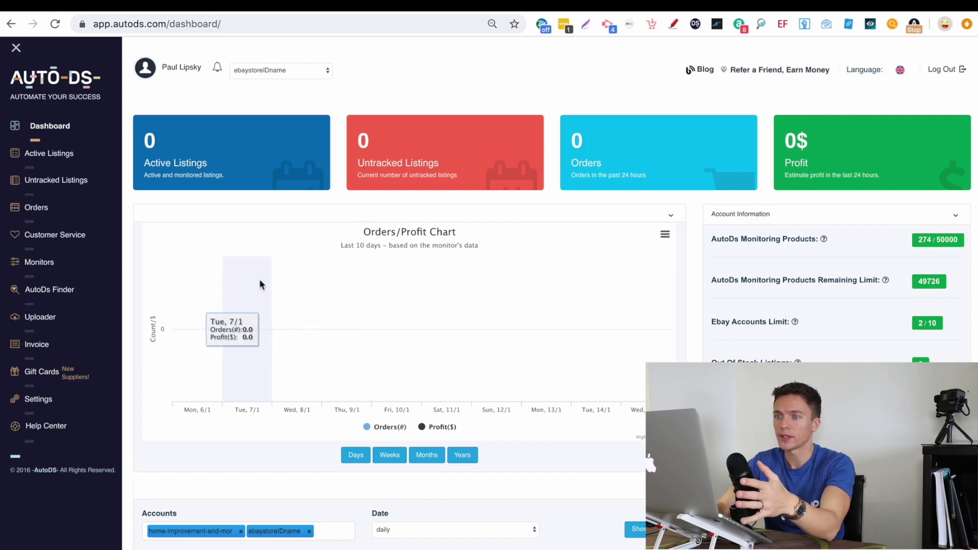
- Open the AutoDS Finder and set the source site to AliExpress China to eBay US
{"action": "scroll", "coordinate": [90, 291], "scroll_direction": "down", "scroll_amount": 1}
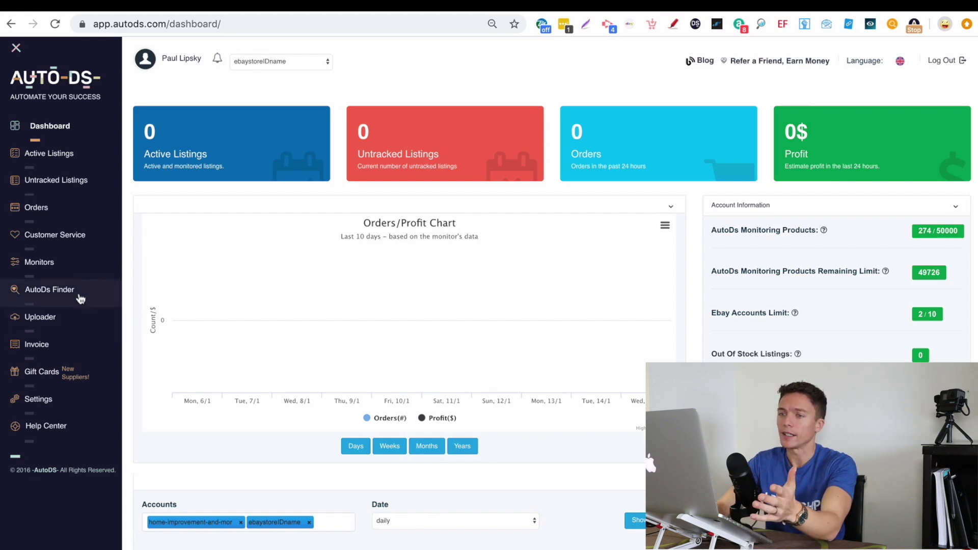
{"action": "scroll", "coordinate": [81, 298], "scroll_direction": "up", "scroll_amount": 5}
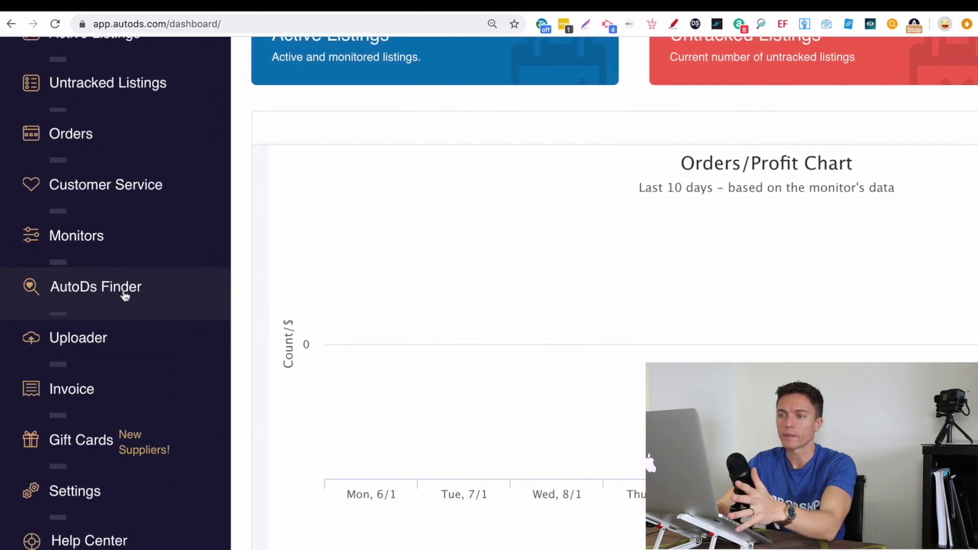
{"action": "left_click", "coordinate": [125, 297]}
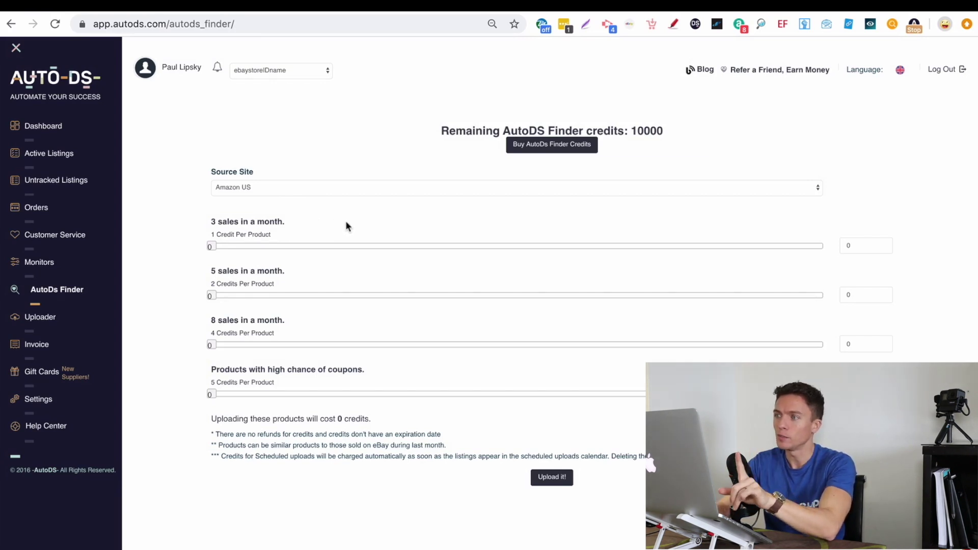
{"action": "scroll", "coordinate": [584, 239], "scroll_direction": "up", "scroll_amount": 3}
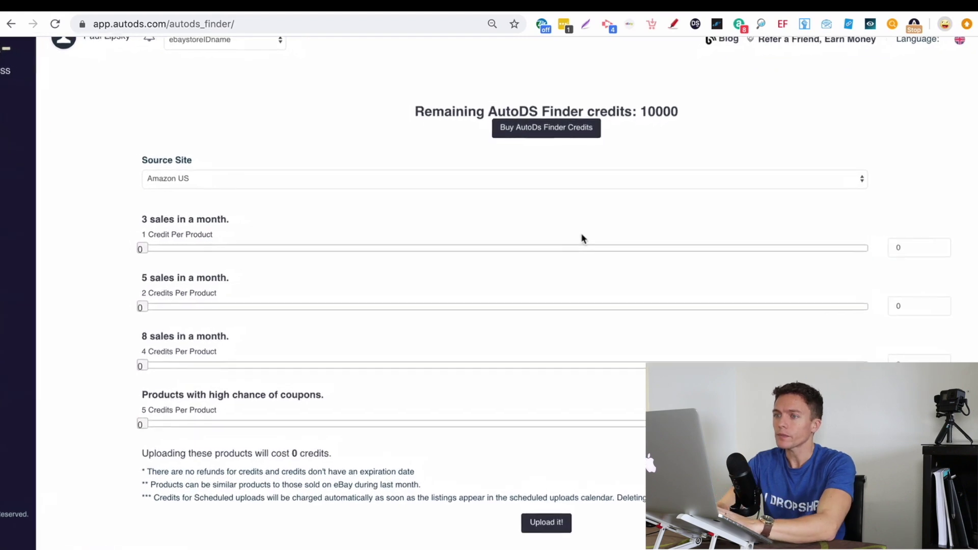
{"action": "scroll", "coordinate": [620, 186], "scroll_direction": "right", "scroll_amount": 1}
{"action": "left_click", "coordinate": [610, 176]}
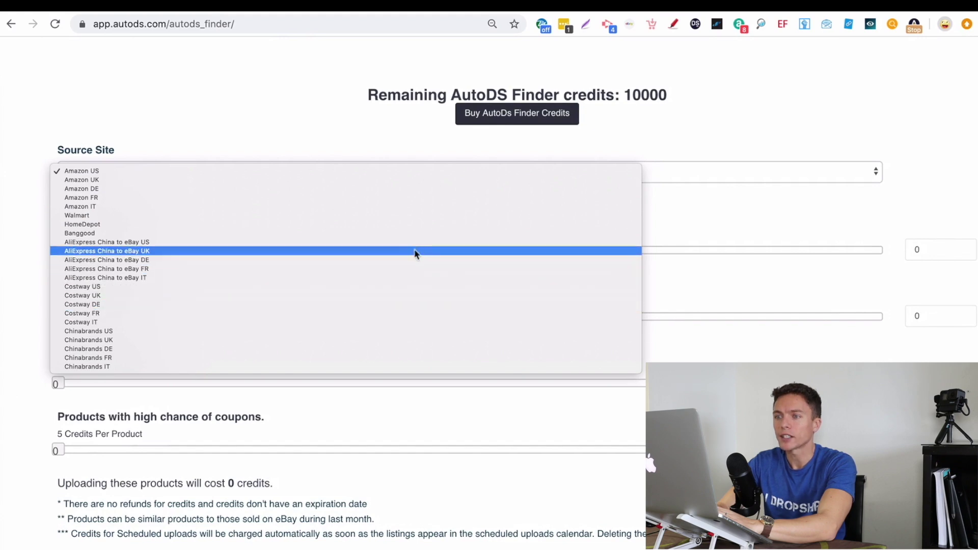
{"action": "left_click", "coordinate": [419, 243]}
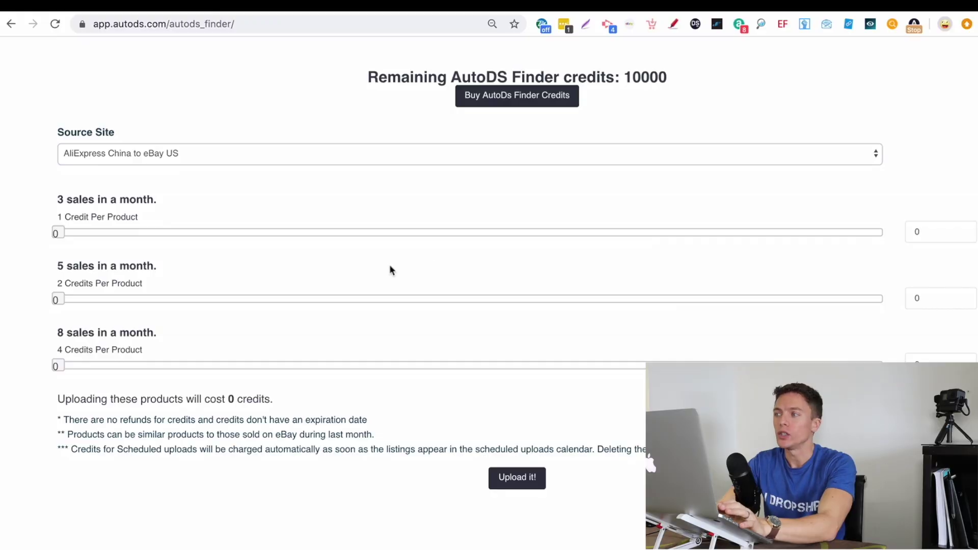
- Set the number of products with 3 sales in a month to 1
{"action": "scroll", "coordinate": [390, 266], "scroll_direction": "down", "scroll_amount": 1}
{"action": "scroll", "coordinate": [389, 266], "scroll_direction": "up", "scroll_amount": 1}
{"action": "scroll", "coordinate": [390, 266], "scroll_direction": "right", "scroll_amount": 1}
{"action": "scroll", "coordinate": [390, 266], "scroll_direction": "left", "scroll_amount": 1}
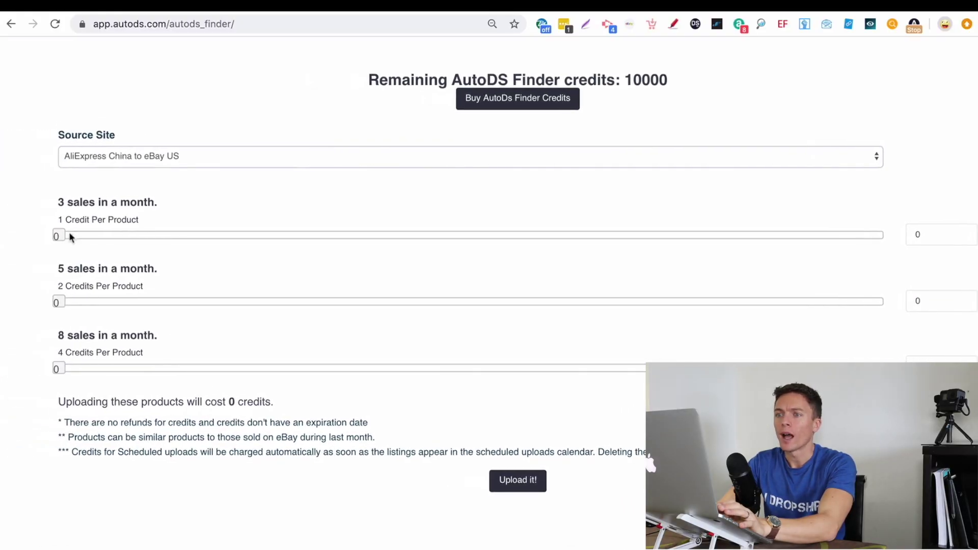
{"action": "left_click_drag", "start_coordinate": [60, 234], "coordinate": [62, 235]}
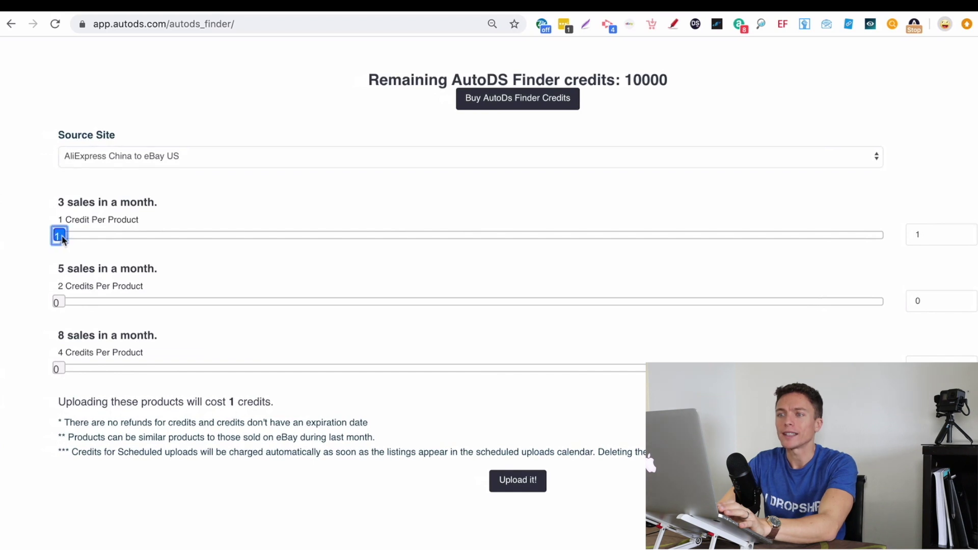
- Examine the product tiers for 5 and 8 sales in a month and their credit costs
{"action": "scroll", "coordinate": [84, 219], "scroll_direction": "up", "scroll_amount": 3}
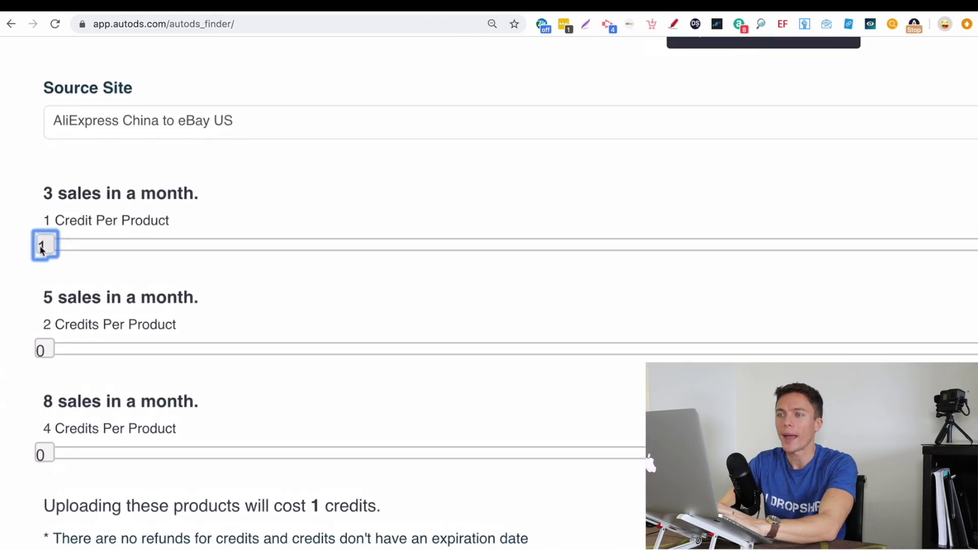
{"action": "left_click_drag", "start_coordinate": [45, 303], "coordinate": [91, 298]}
{"action": "left_click_drag", "start_coordinate": [44, 401], "coordinate": [107, 400]}
{"action": "scroll", "coordinate": [109, 403], "scroll_direction": "down", "scroll_amount": 1}
{"action": "scroll", "coordinate": [110, 405], "scroll_direction": "down", "scroll_amount": 2}
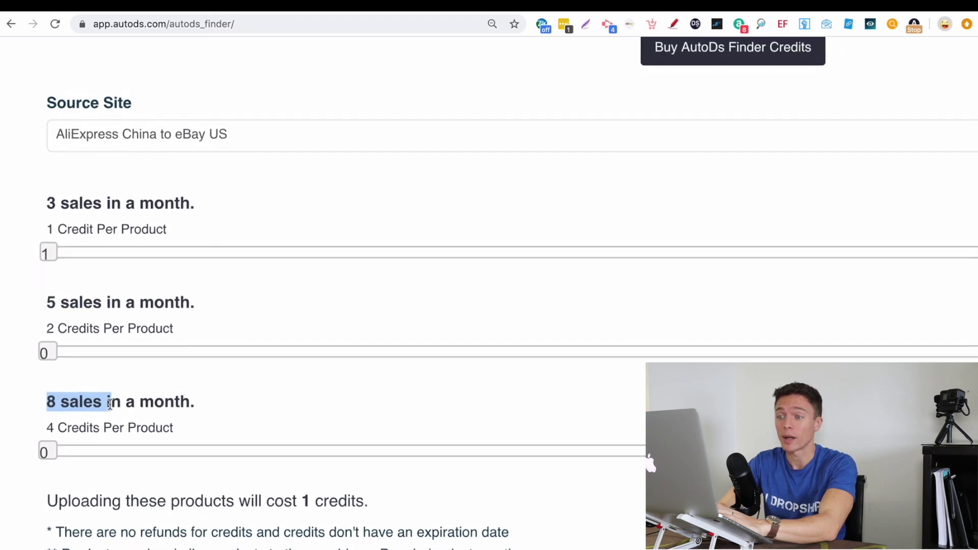
{"action": "triple_click", "coordinate": [66, 405]}
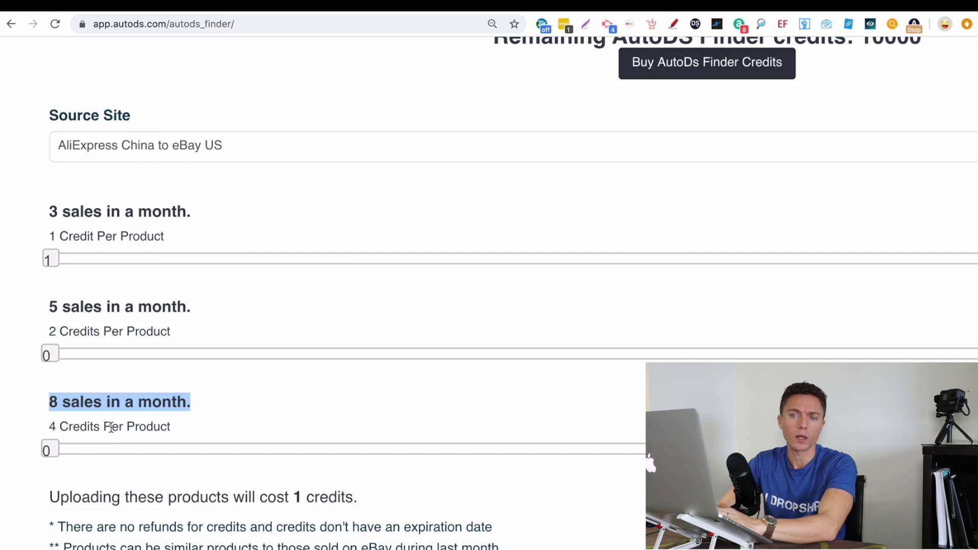
- Request 3 products with 3 sales in a month, 2 with 5 sales and 1 with 8 sales, and send them to the uploader
{"action": "key", "text": "super+minus"}
{"action": "key", "text": "super+minus"}
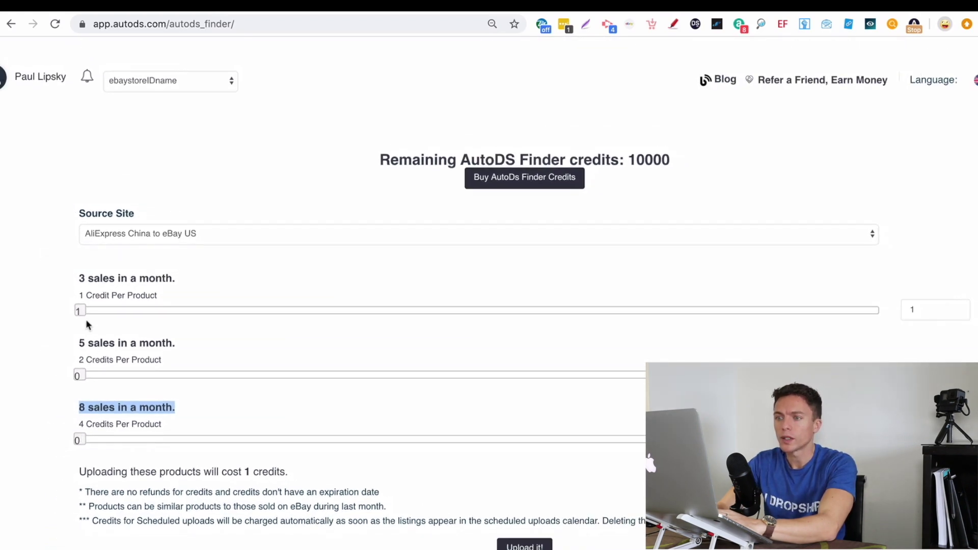
{"action": "left_click_drag", "start_coordinate": [83, 316], "coordinate": [87, 314]}
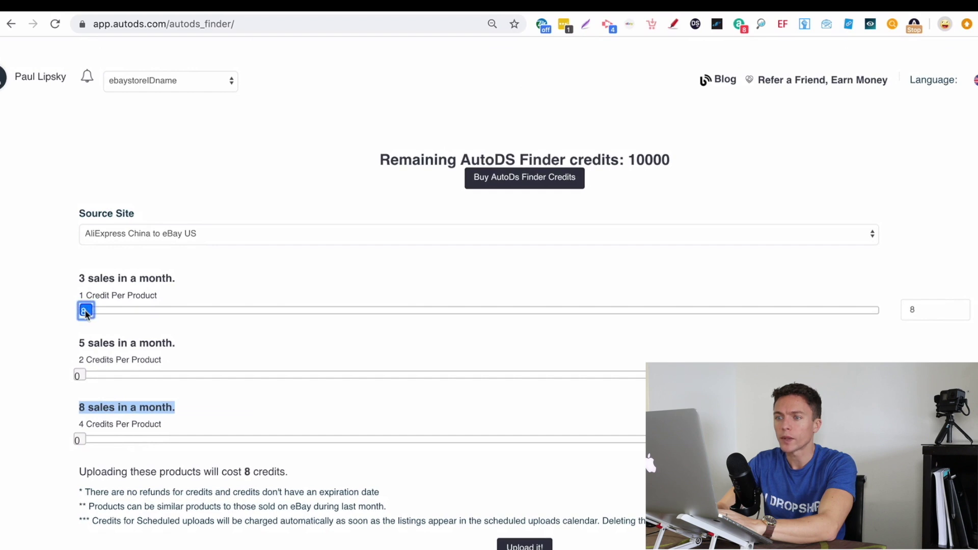
{"action": "left_click_drag", "start_coordinate": [89, 315], "coordinate": [86, 315]}
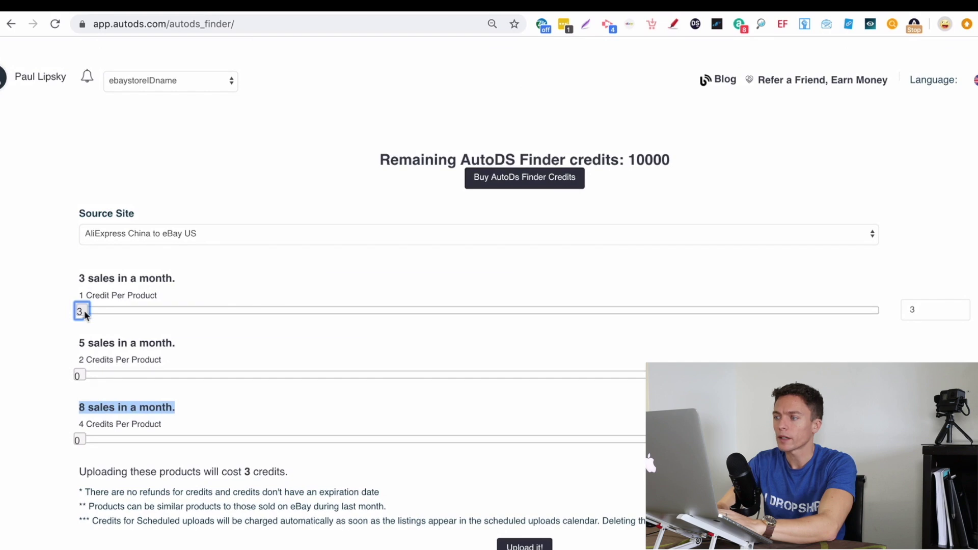
{"action": "left_click", "coordinate": [80, 377]}
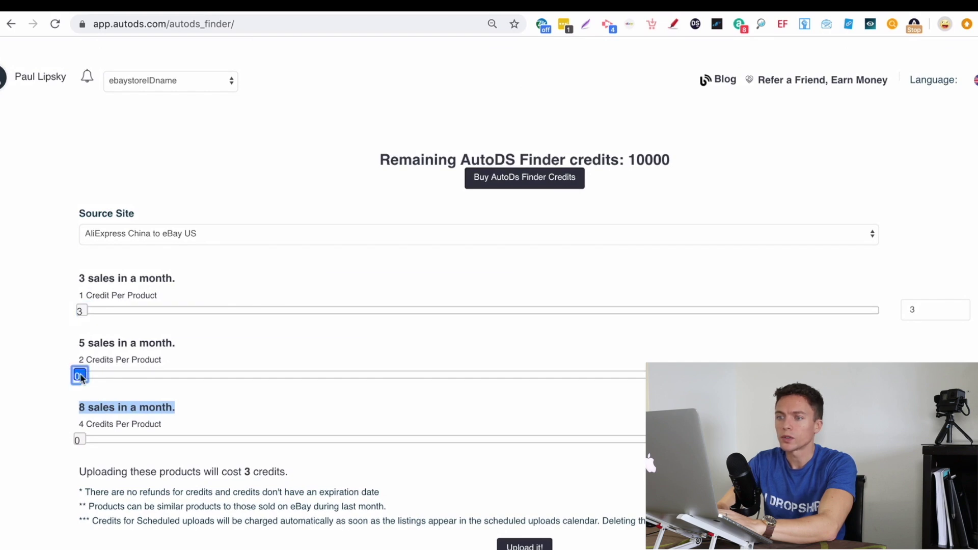
{"action": "mouse_move", "coordinate": [80, 377]}
{"action": "left_mouse_down"}
{"action": "mouse_move", "coordinate": [92, 378]}
{"action": "mouse_move", "coordinate": [82, 377]}
{"action": "left_mouse_up"}
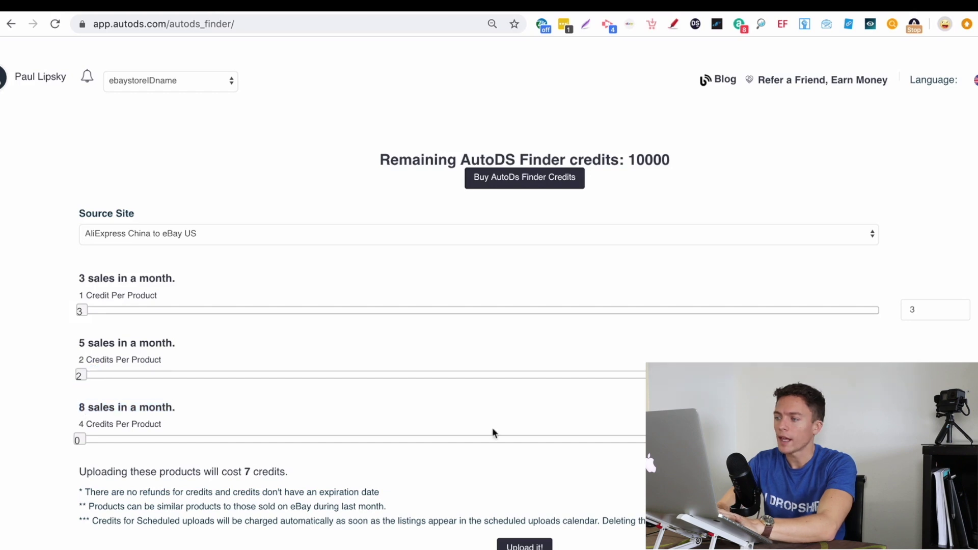
{"action": "left_click", "coordinate": [936, 438]}
{"action": "type", "text": "1"}
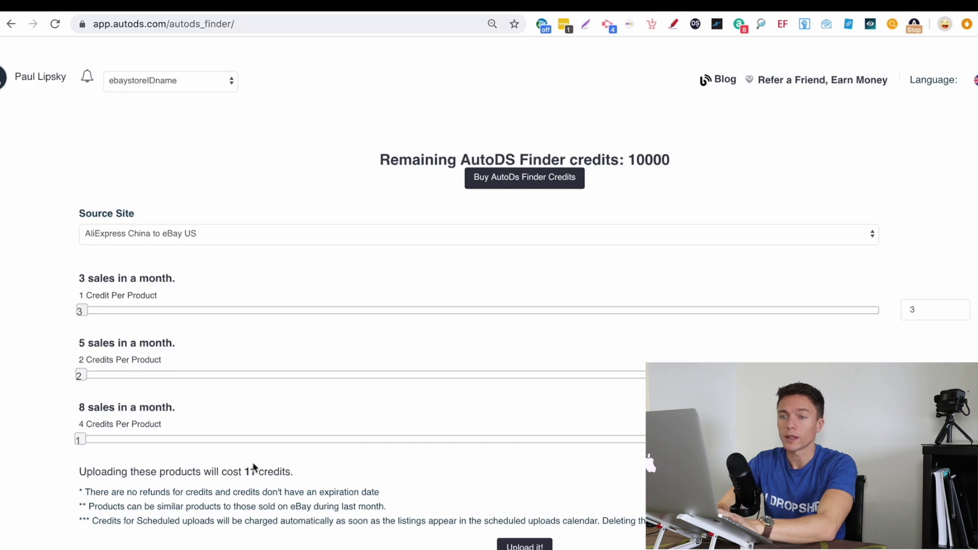
{"action": "left_click", "coordinate": [543, 548]}
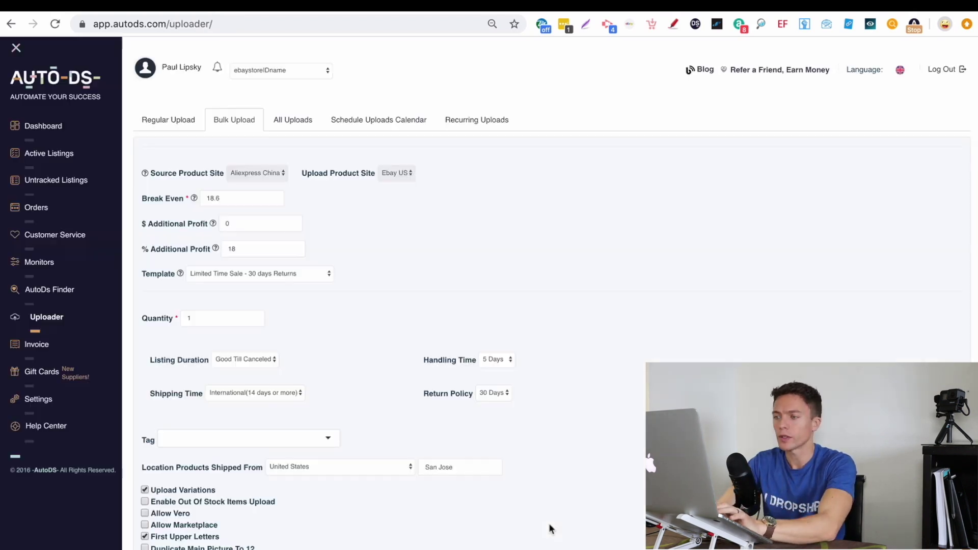
- Set the bulk upload's additional profit percentage to 15 and choose the Limited Time Sale - 30 days Returns template
{"action": "scroll", "coordinate": [341, 232], "scroll_direction": "up", "scroll_amount": 5}
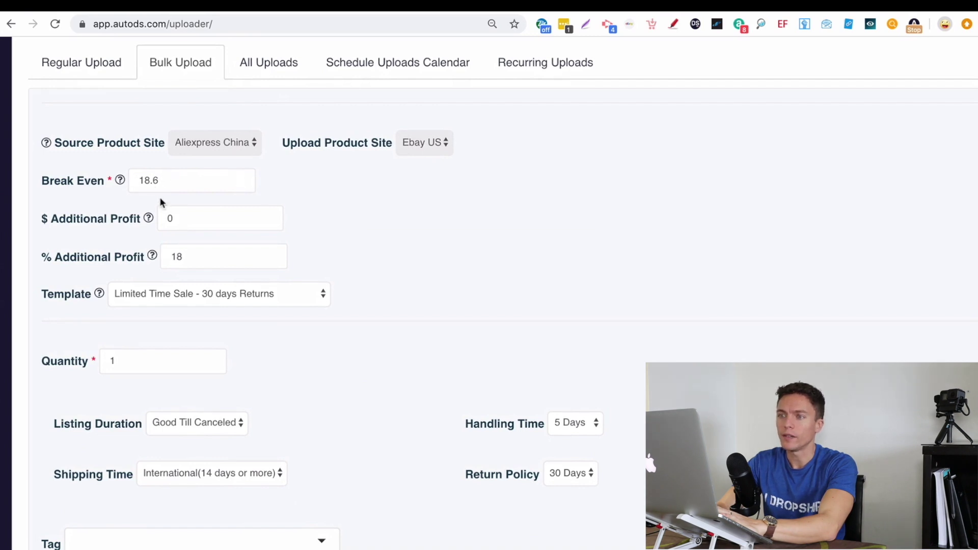
{"action": "left_click_drag", "start_coordinate": [194, 256], "coordinate": [166, 259]}
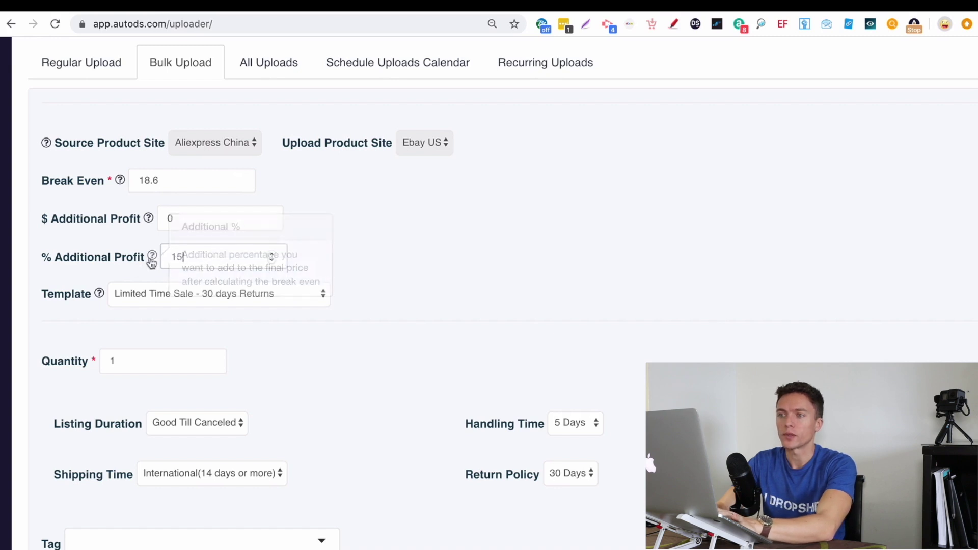
{"action": "left_click", "coordinate": [420, 216]}
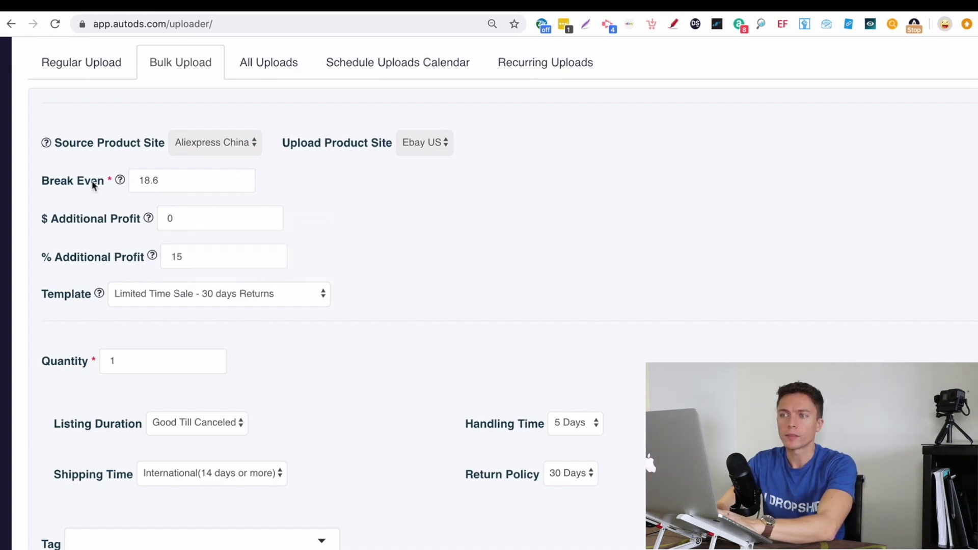
{"action": "scroll", "coordinate": [93, 185], "scroll_direction": "up", "scroll_amount": 4}
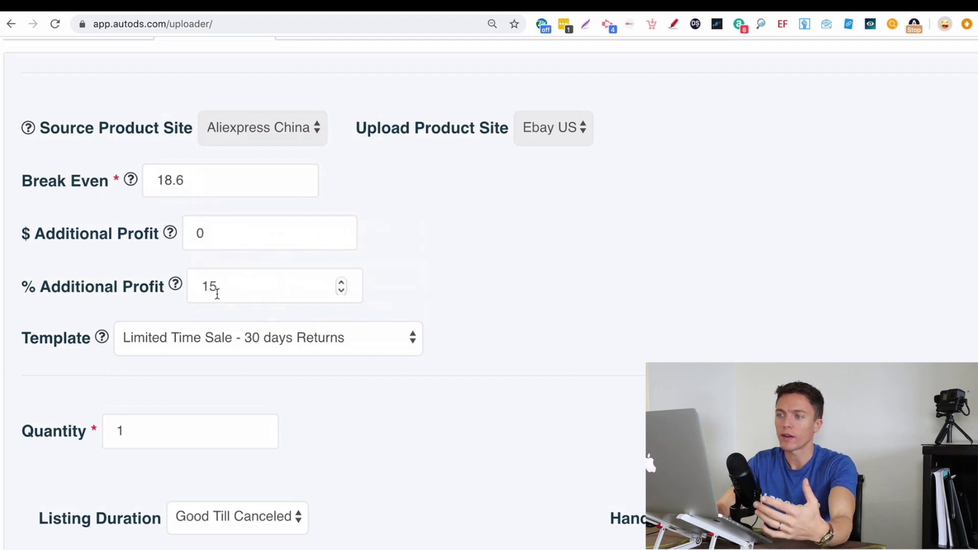
{"action": "left_click", "coordinate": [294, 338]}
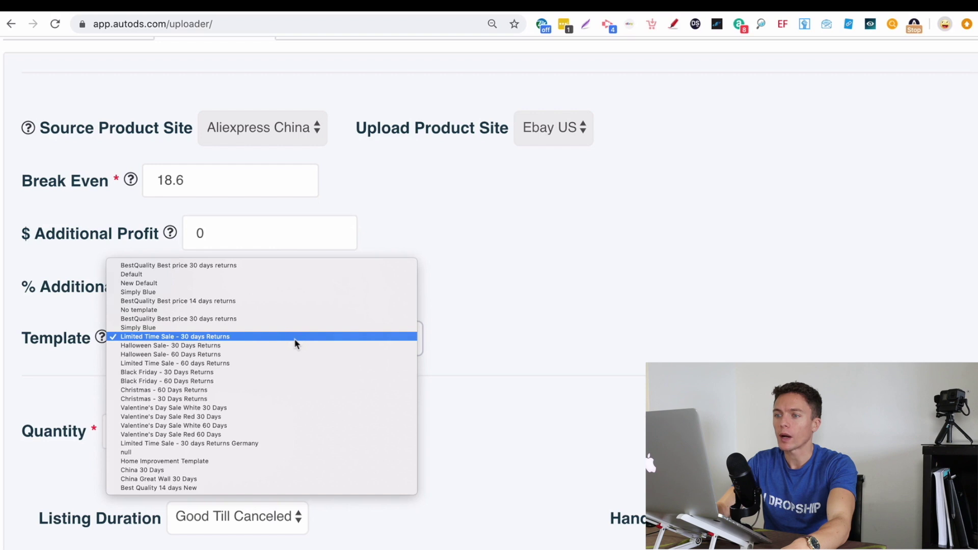
{"action": "left_click", "coordinate": [295, 338]}
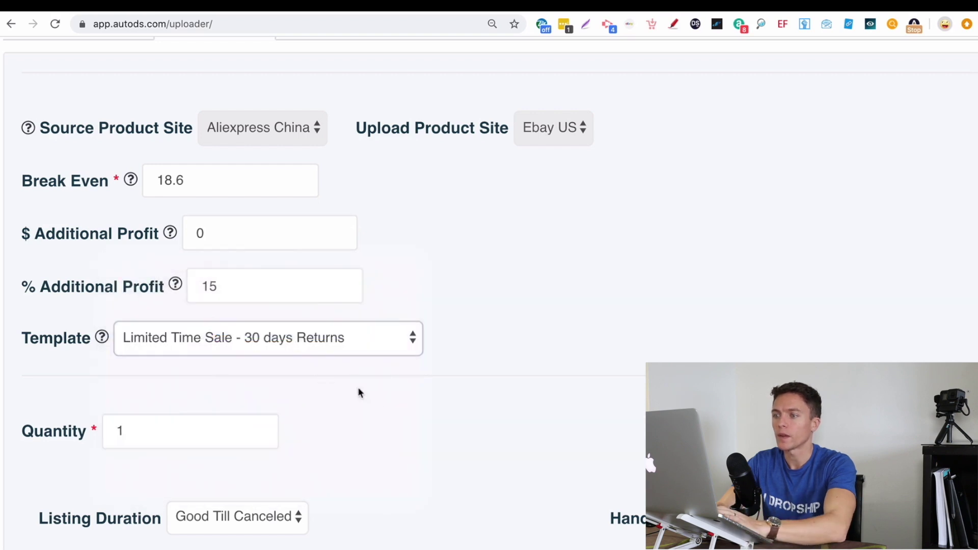
- Select 5 Days handling time, International(14 days or more) shipping time and a 30 Days return policy for the bulk upload
{"action": "scroll", "coordinate": [377, 402], "scroll_direction": "down", "scroll_amount": 1}
{"action": "scroll", "coordinate": [377, 402], "scroll_direction": "down", "scroll_amount": 5}
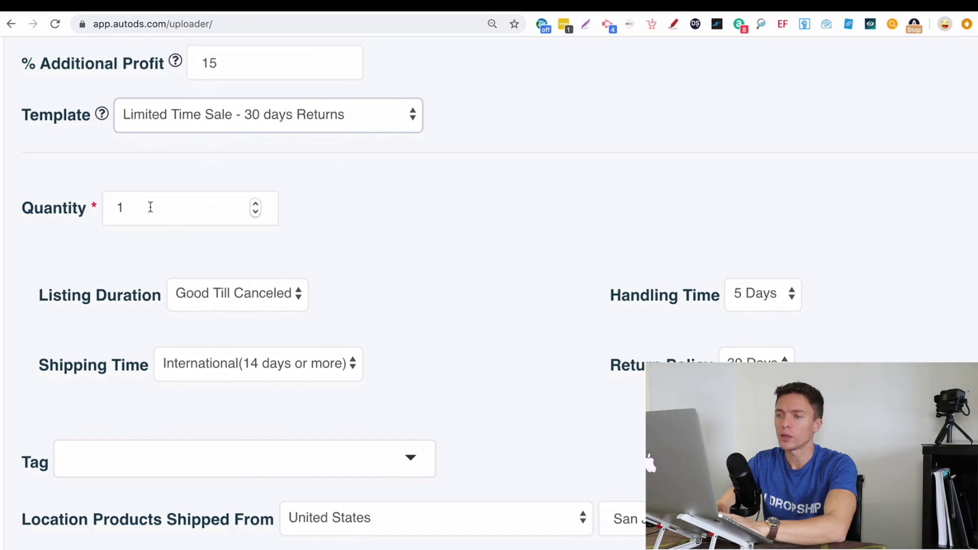
{"action": "scroll", "coordinate": [164, 231], "scroll_direction": "down", "scroll_amount": 1}
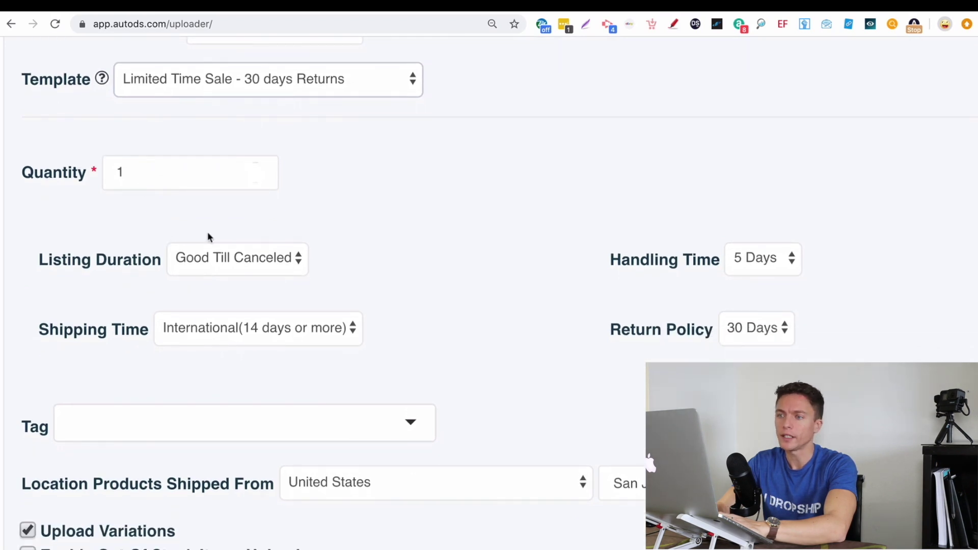
{"action": "scroll", "coordinate": [208, 236], "scroll_direction": "down", "scroll_amount": 1}
{"action": "left_click", "coordinate": [787, 226]}
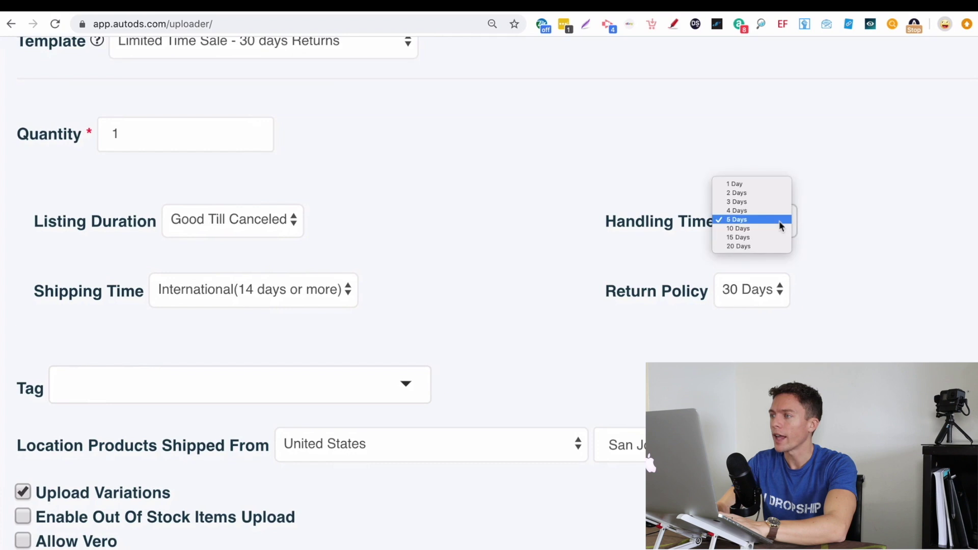
{"action": "left_click", "coordinate": [779, 225]}
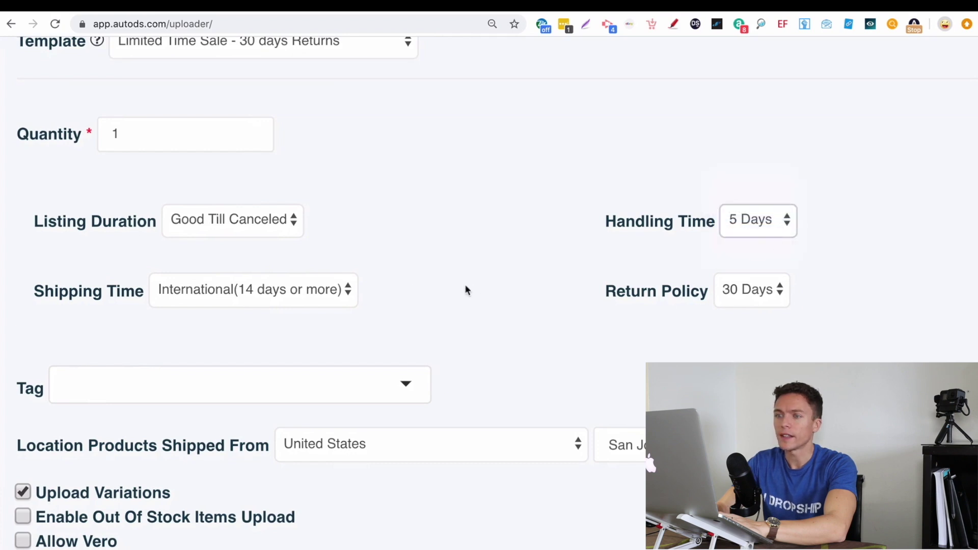
{"action": "left_click", "coordinate": [264, 298]}
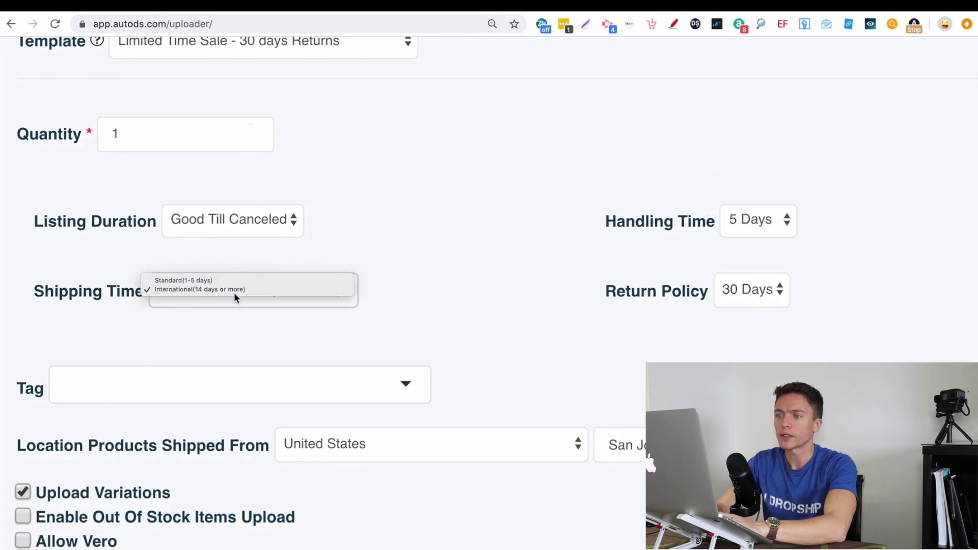
{"action": "left_click", "coordinate": [164, 289]}
{"action": "left_click", "coordinate": [749, 221]}
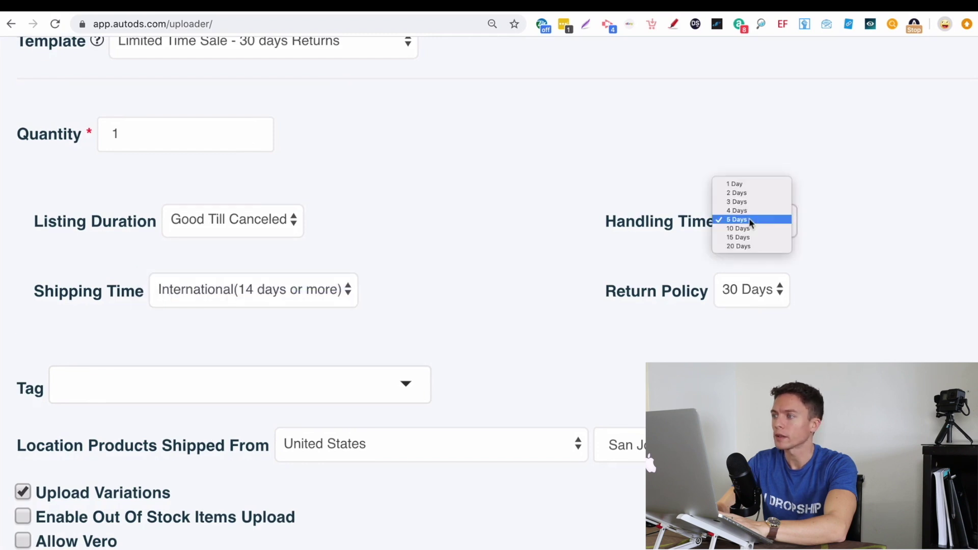
{"action": "left_click", "coordinate": [749, 222]}
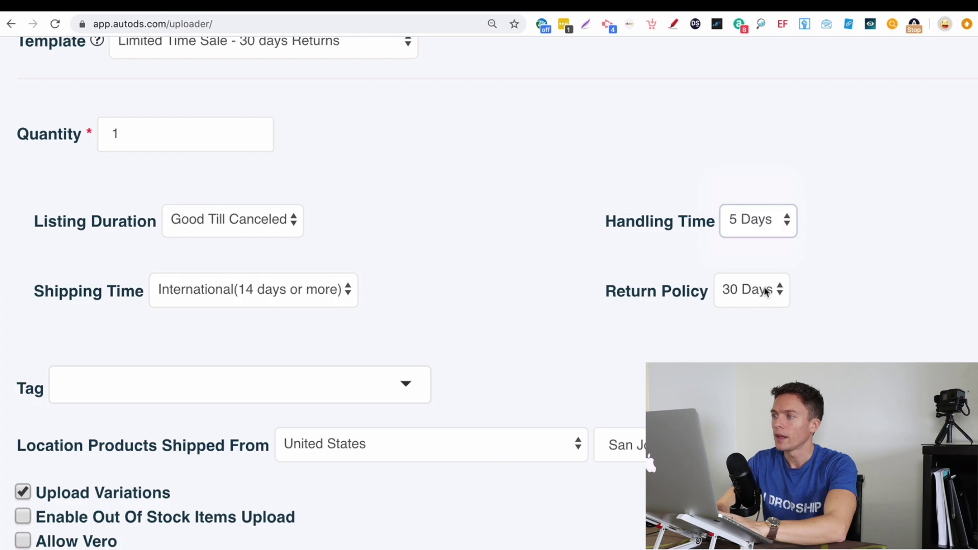
{"action": "left_click", "coordinate": [766, 292]}
{"action": "left_click", "coordinate": [749, 289]}
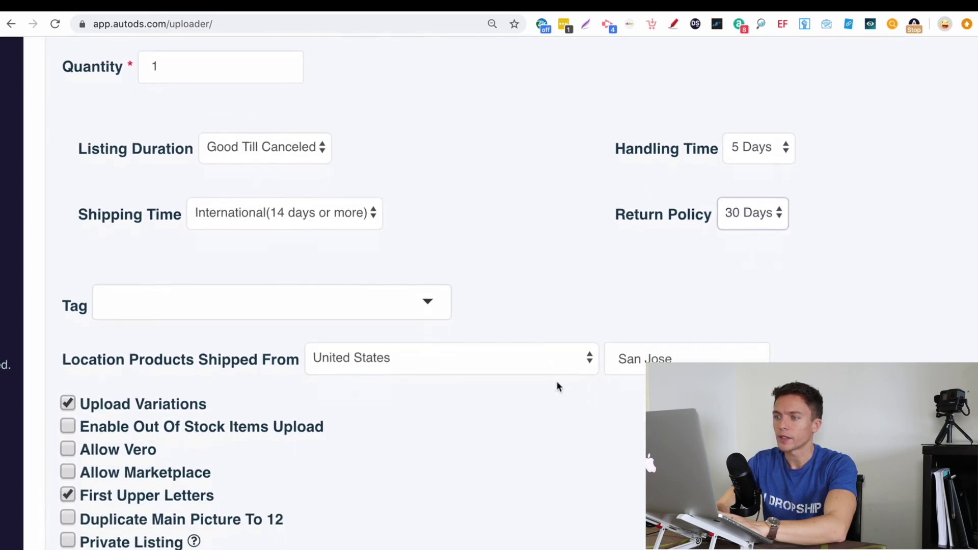
- Create a new tag named Finder and assign it to the bulk upload
{"action": "scroll", "coordinate": [556, 381], "scroll_direction": "down", "scroll_amount": 3}
{"action": "left_click", "coordinate": [316, 245]}
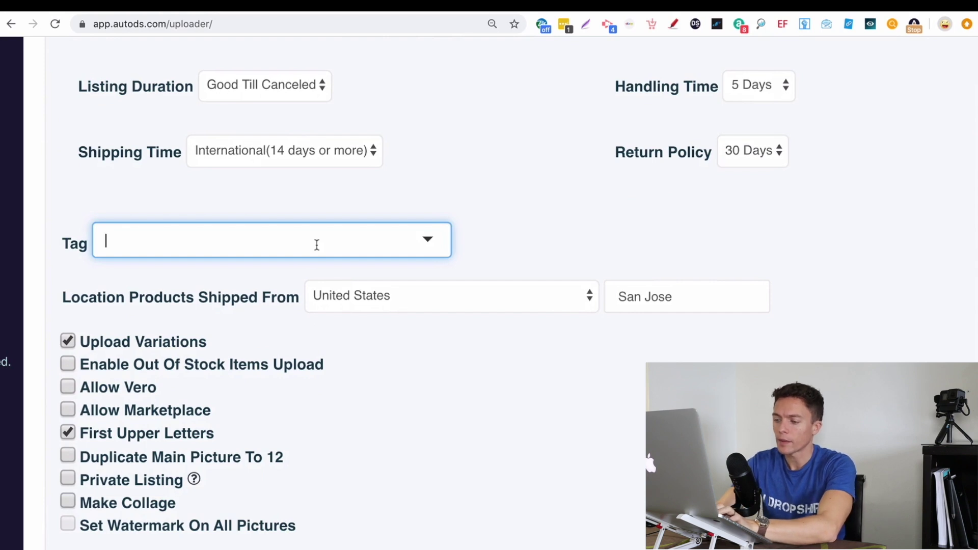
{"action": "type", "text": "Finder"}
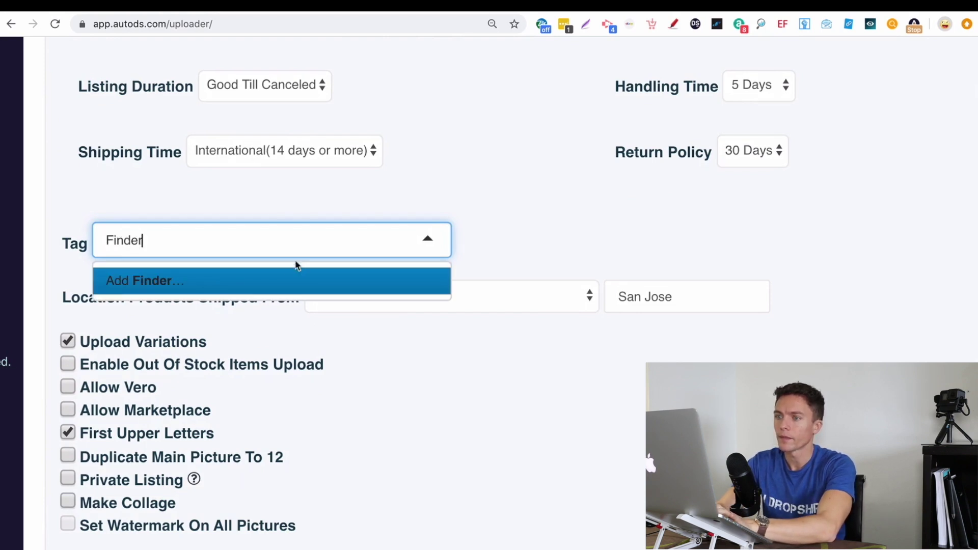
{"action": "left_click", "coordinate": [238, 281]}
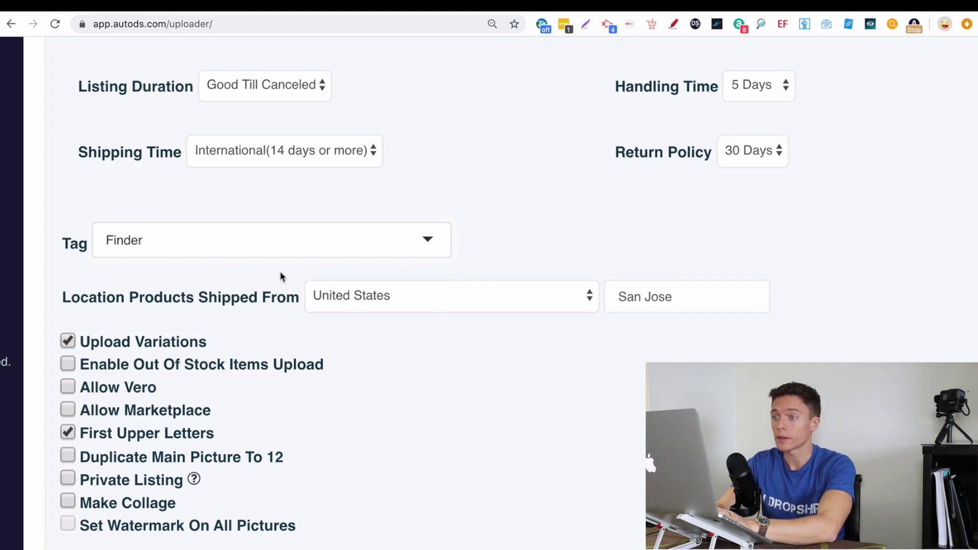
- Set the location products are shipped from to China for both the country and the city
{"action": "scroll", "coordinate": [371, 360], "scroll_direction": "down", "scroll_amount": 3}
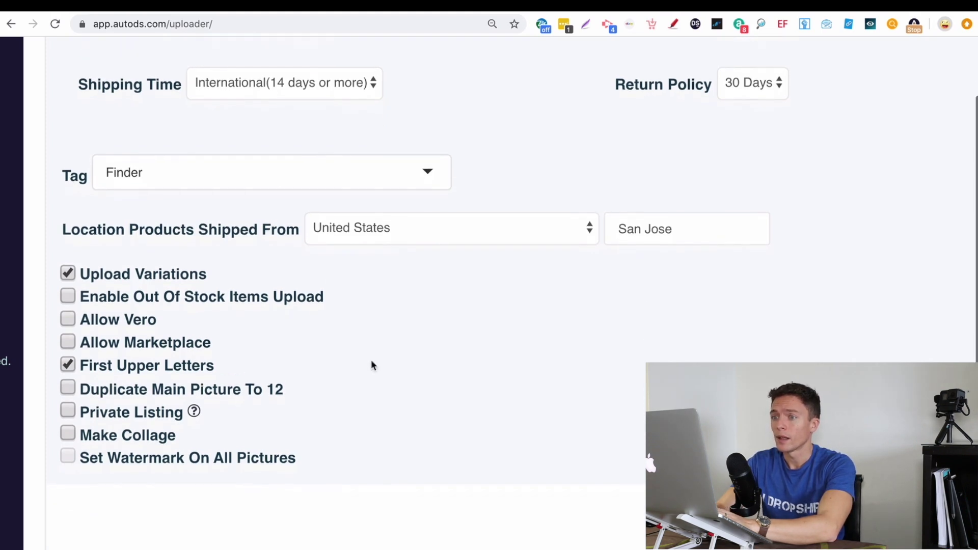
{"action": "left_click", "coordinate": [430, 224]}
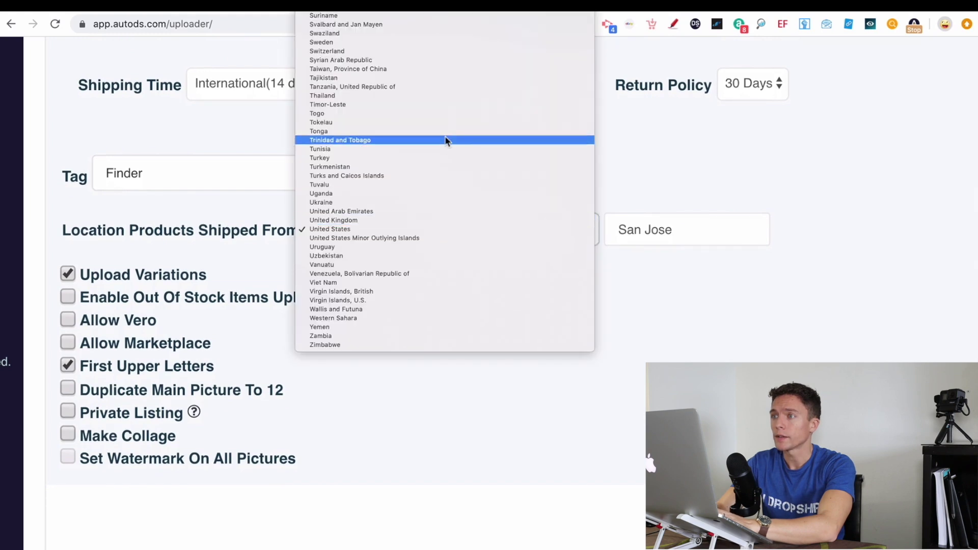
{"action": "scroll", "coordinate": [445, 136], "scroll_direction": "up", "scroll_amount": 5}
{"action": "scroll", "coordinate": [445, 135], "scroll_direction": "up", "scroll_amount": 5}
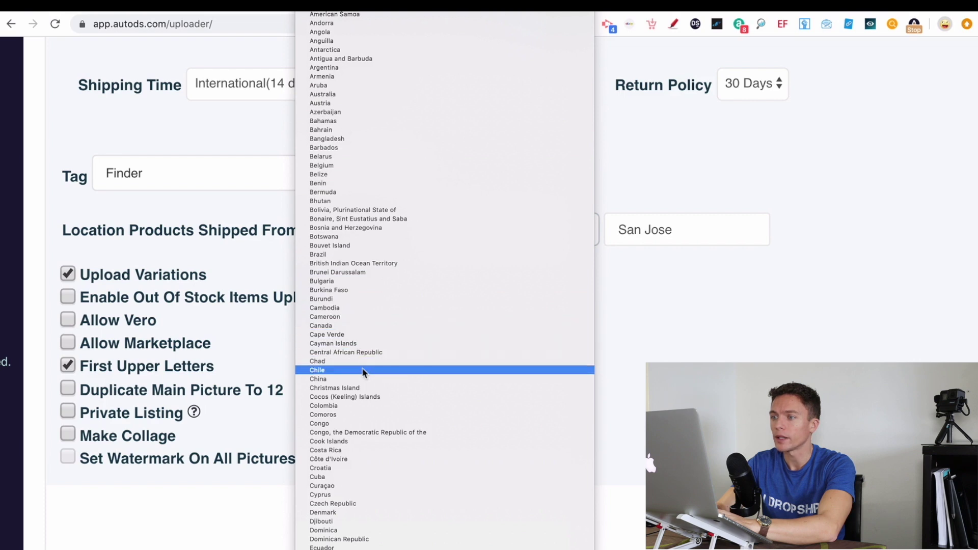
{"action": "left_click", "coordinate": [362, 379]}
{"action": "key", "text": "Tab"}
{"action": "type", "text": "China"}
{"action": "left_click", "coordinate": [602, 303]}
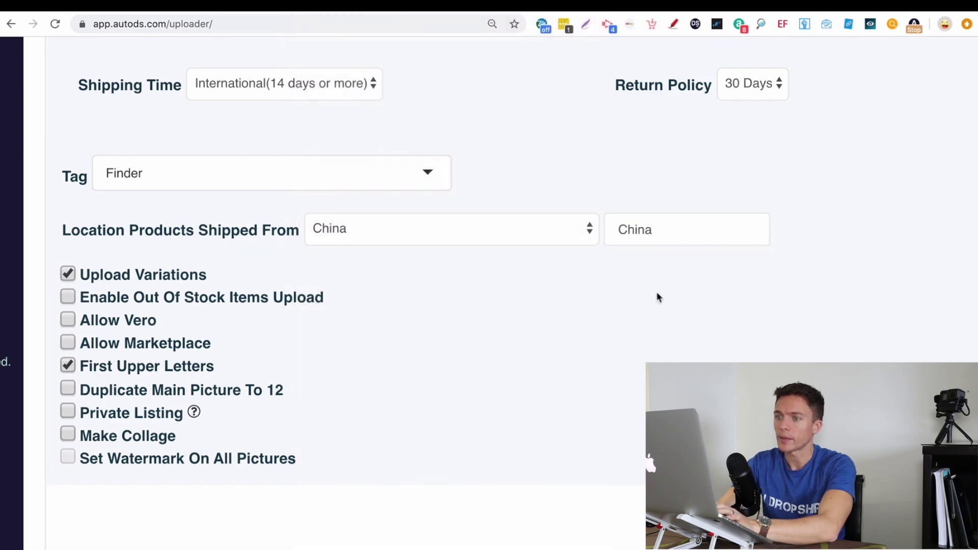
- Enable Duplicate Main Picture To 12 and submit the bulk upload
{"action": "scroll", "coordinate": [168, 373], "scroll_direction": "up", "scroll_amount": 3}
{"action": "scroll", "coordinate": [163, 388], "scroll_direction": "down", "scroll_amount": 5}
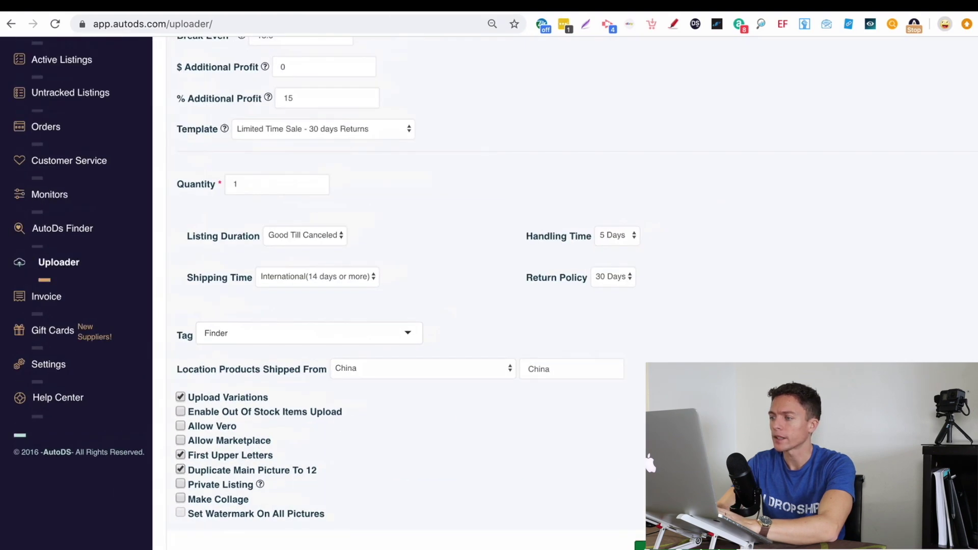
{"action": "left_click", "coordinate": [662, 546]}
{"action": "left_click", "coordinate": [665, 340]}
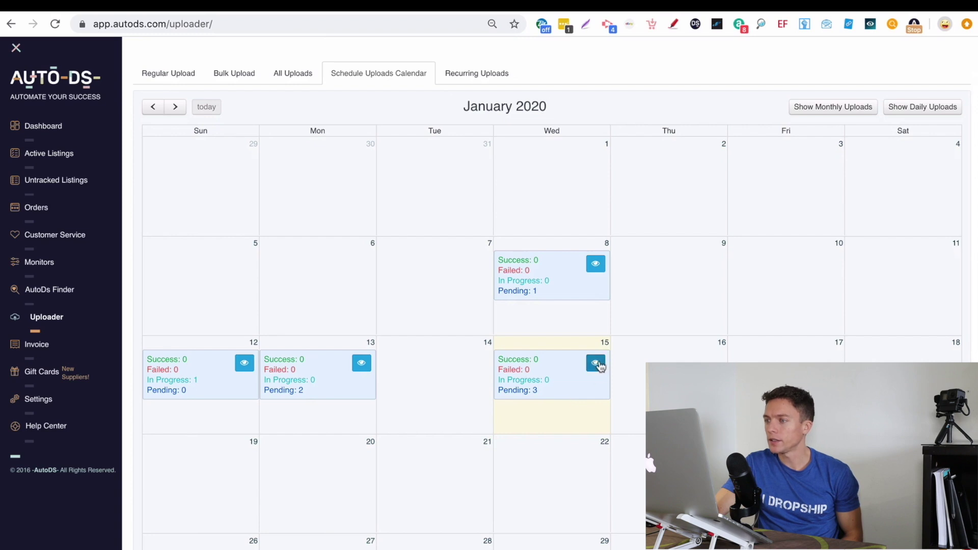
- Open the uploads scheduled for January 15, 2020 and review the listed products
{"action": "scroll", "coordinate": [600, 365], "scroll_direction": "down", "scroll_amount": 3}
{"action": "scroll", "coordinate": [600, 365], "scroll_direction": "up", "scroll_amount": 4}
{"action": "left_click", "coordinate": [597, 407]}
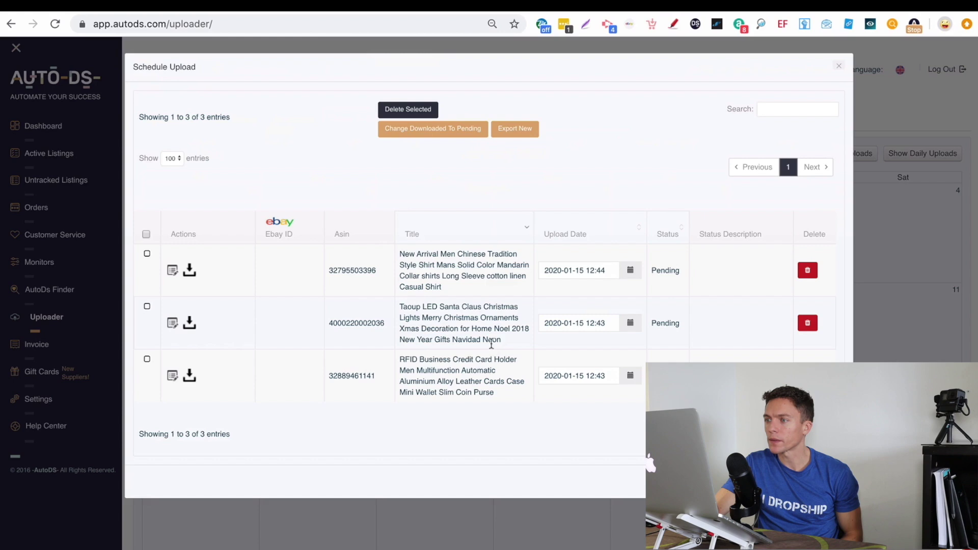
{"action": "scroll", "coordinate": [455, 337], "scroll_direction": "up", "scroll_amount": 3}
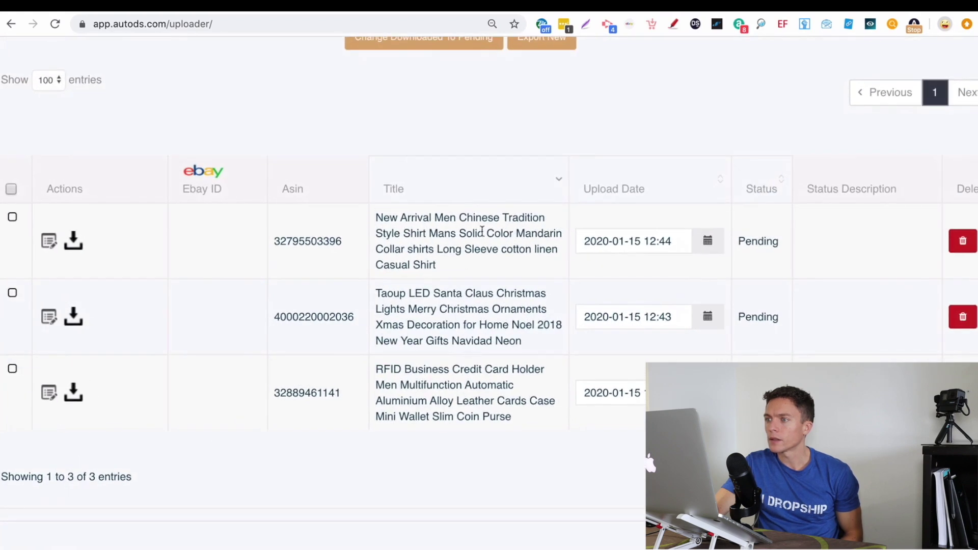
{"action": "scroll", "coordinate": [473, 237], "scroll_direction": "down", "scroll_amount": 3}
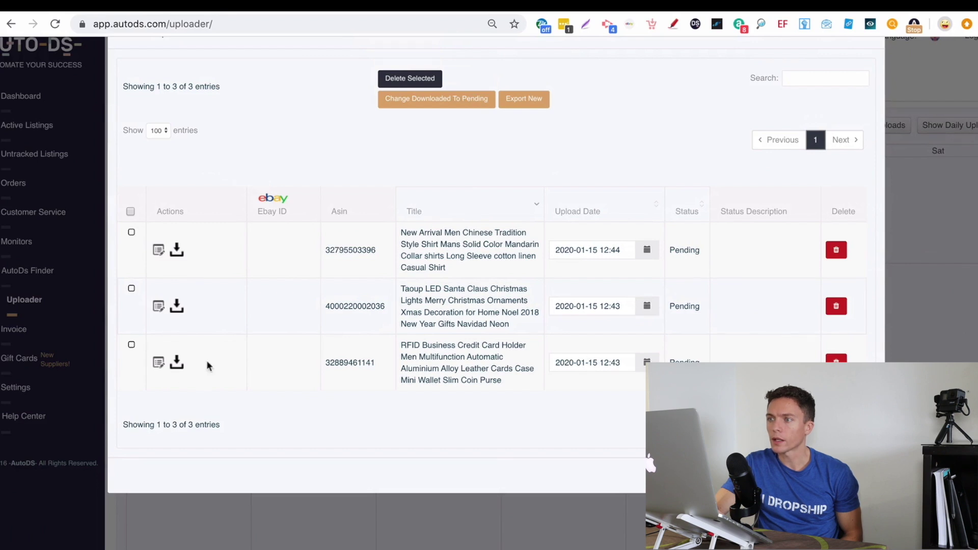
- Open the scheduled RFID Business Credit Card Holder listing for editing and examine its title and color variations
{"action": "left_click", "coordinate": [158, 364]}
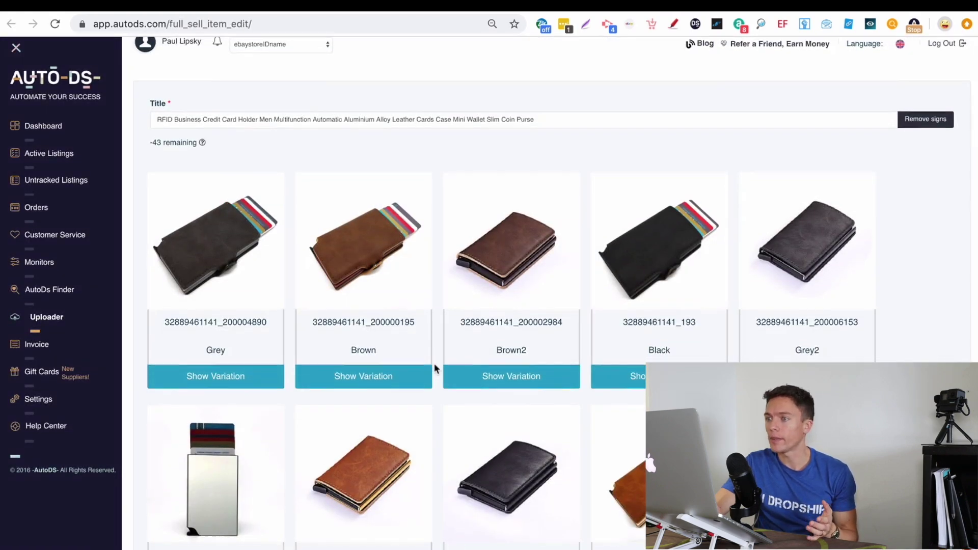
{"action": "scroll", "coordinate": [433, 370], "scroll_direction": "down", "scroll_amount": 2}
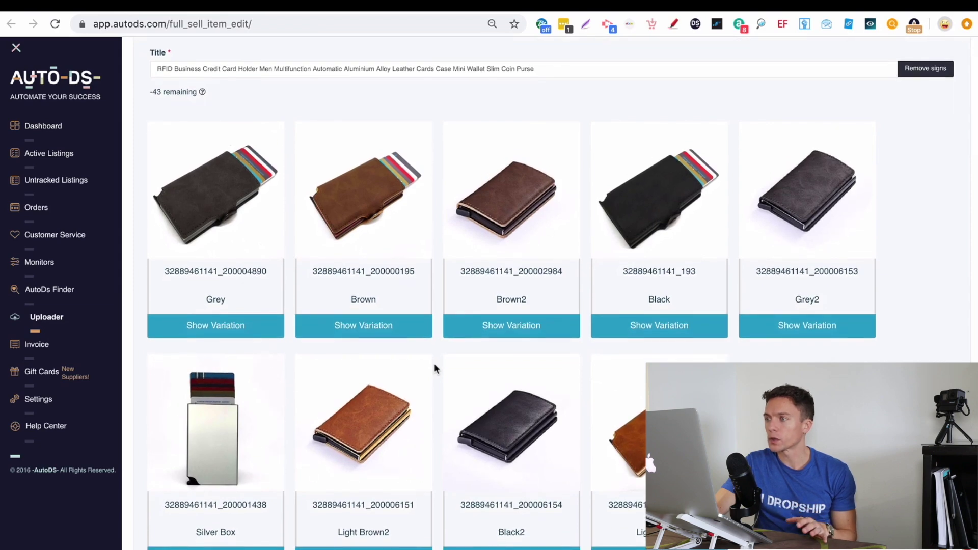
{"action": "scroll", "coordinate": [433, 363], "scroll_direction": "down", "scroll_amount": 1}
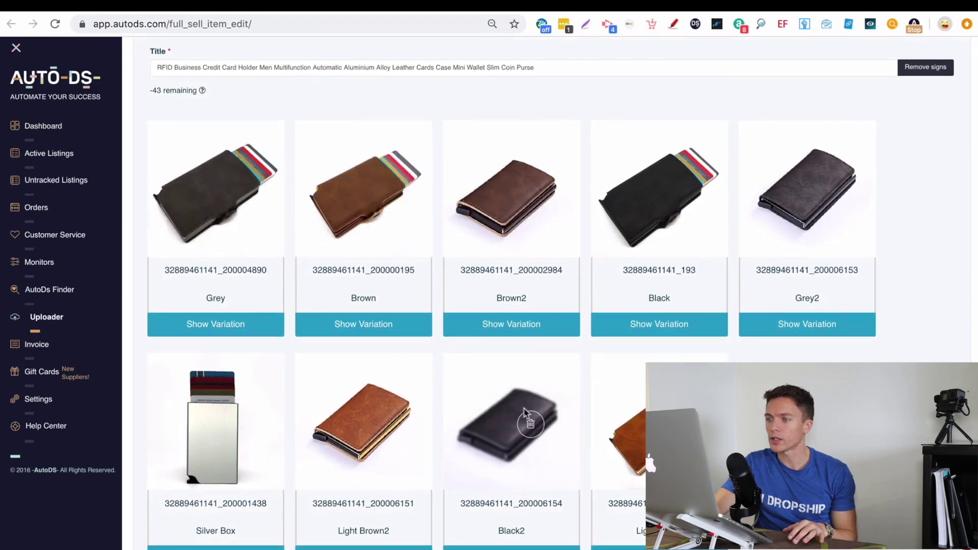
{"action": "scroll", "coordinate": [294, 473], "scroll_direction": "down", "scroll_amount": 5}
{"action": "scroll", "coordinate": [294, 473], "scroll_direction": "up", "scroll_amount": 2}
{"action": "scroll", "coordinate": [294, 473], "scroll_direction": "up", "scroll_amount": 2}
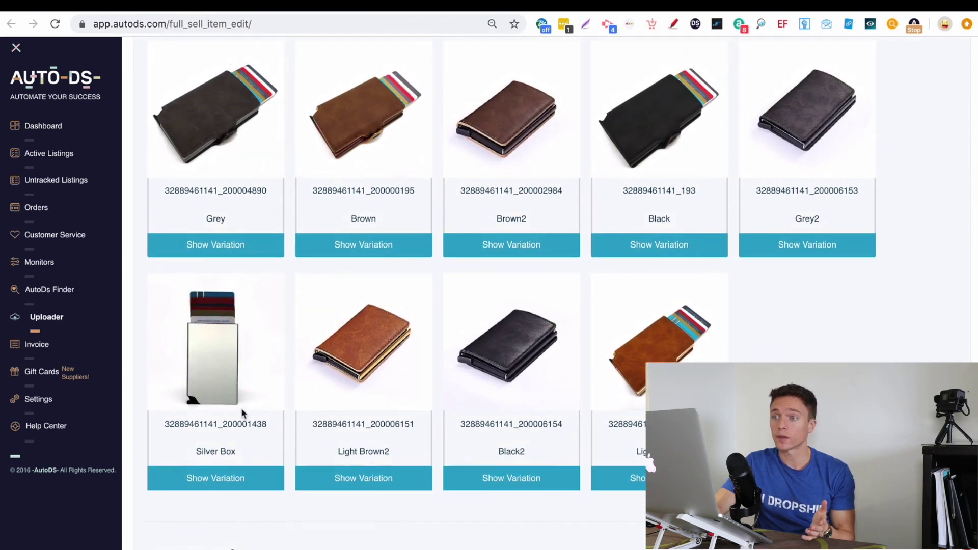
{"action": "scroll", "coordinate": [262, 369], "scroll_direction": "up", "scroll_amount": 2}
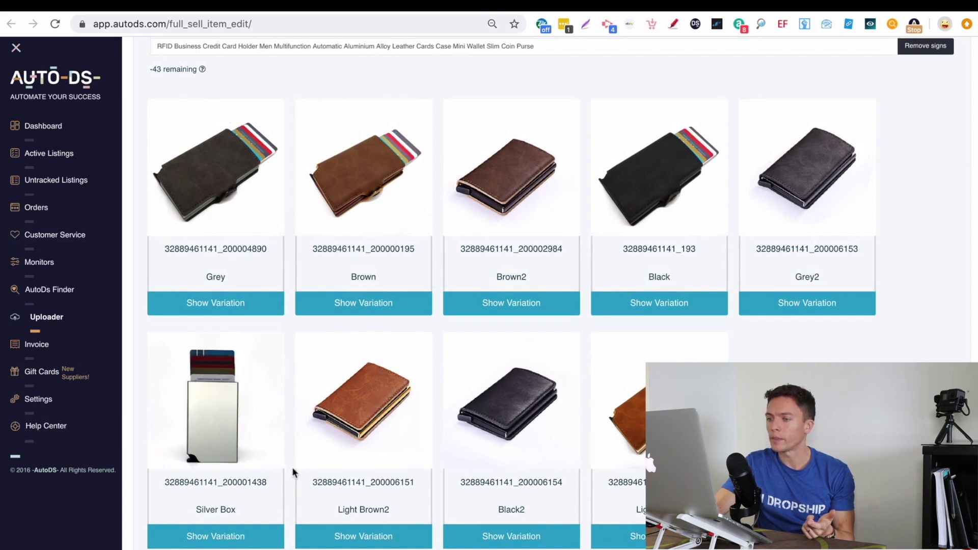
- Examine the card holder listing's item specifics, photos, description template, and shipping and scheduling settings
{"action": "scroll", "coordinate": [293, 473], "scroll_direction": "down", "scroll_amount": 10}
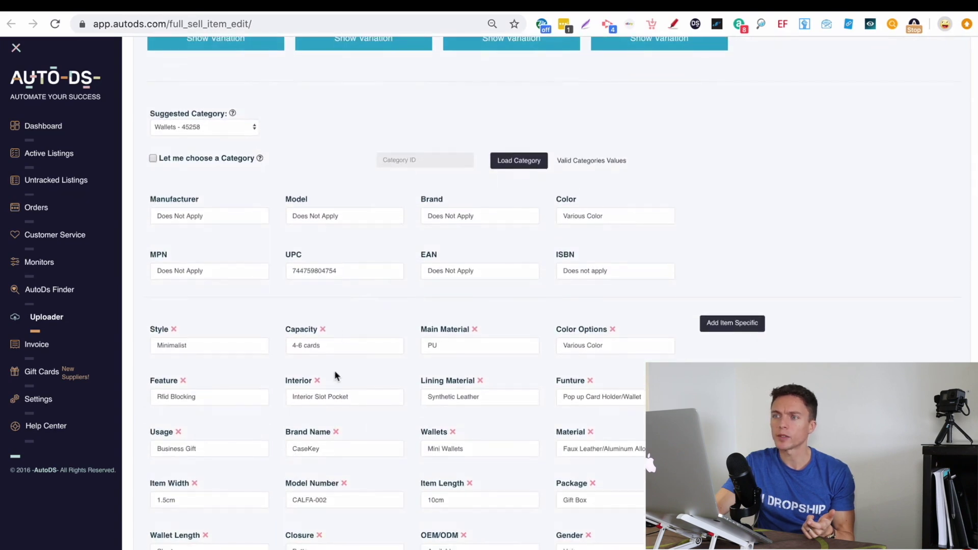
{"action": "scroll", "coordinate": [336, 375], "scroll_direction": "down", "scroll_amount": 1}
{"action": "scroll", "coordinate": [418, 313], "scroll_direction": "down", "scroll_amount": 3}
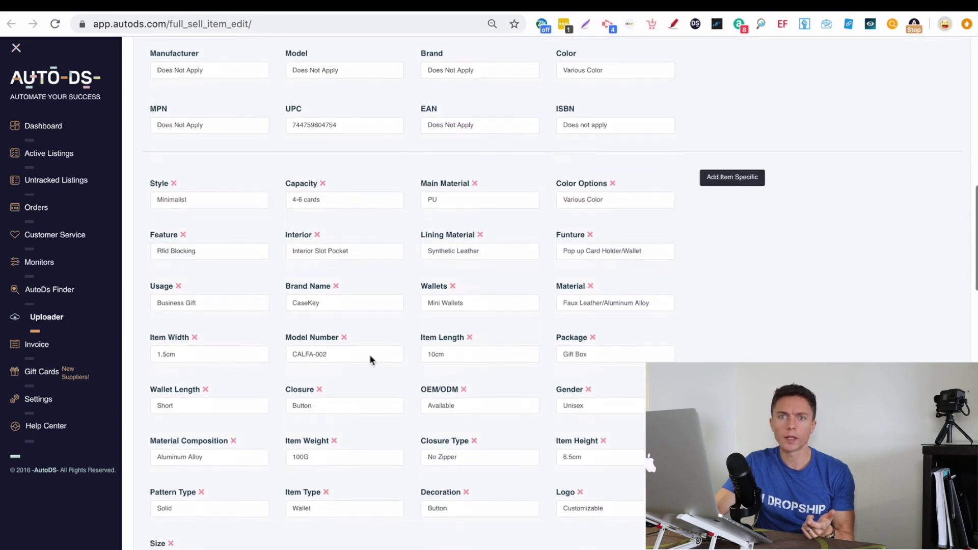
{"action": "scroll", "coordinate": [462, 399], "scroll_direction": "down", "scroll_amount": 10}
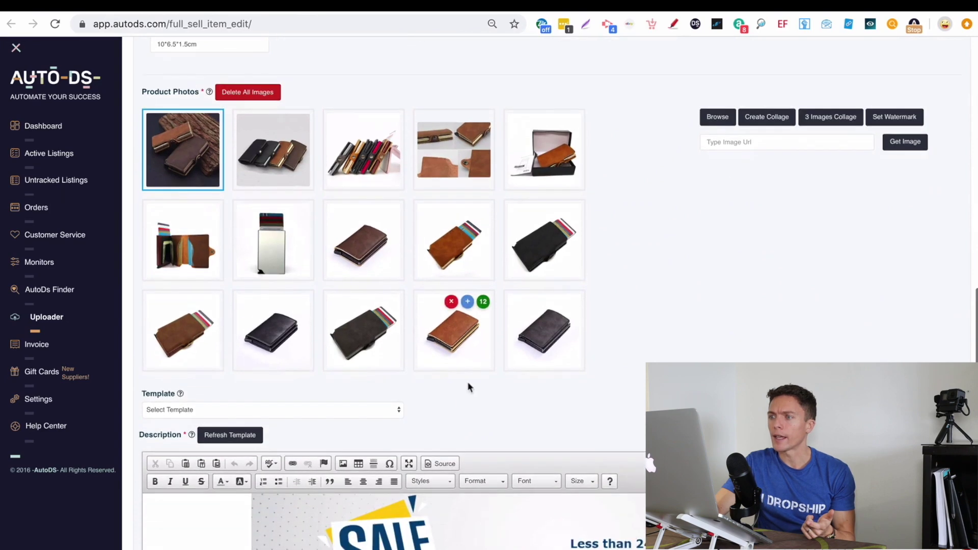
{"action": "scroll", "coordinate": [537, 364], "scroll_direction": "down", "scroll_amount": 5}
{"action": "scroll", "coordinate": [516, 417], "scroll_direction": "down", "scroll_amount": 7}
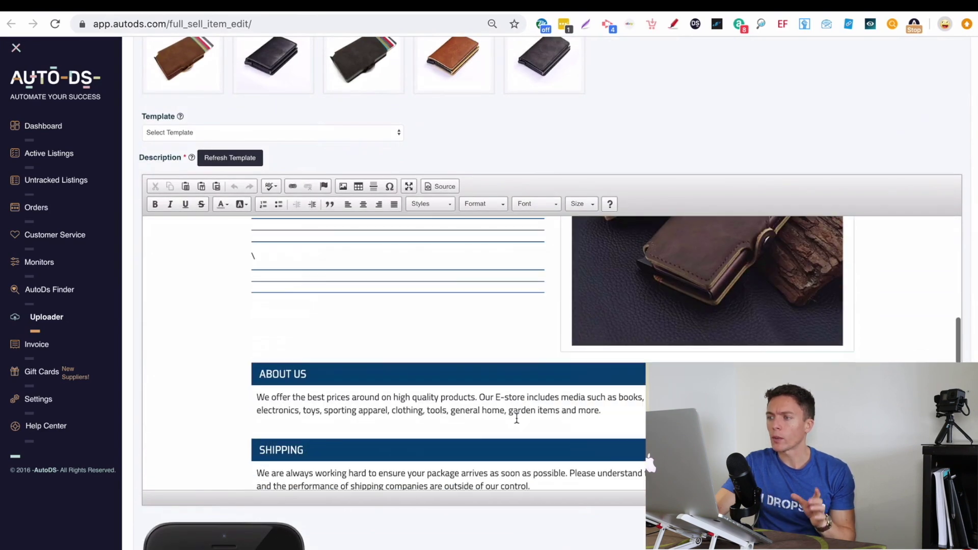
{"action": "scroll", "coordinate": [517, 418], "scroll_direction": "down", "scroll_amount": 3}
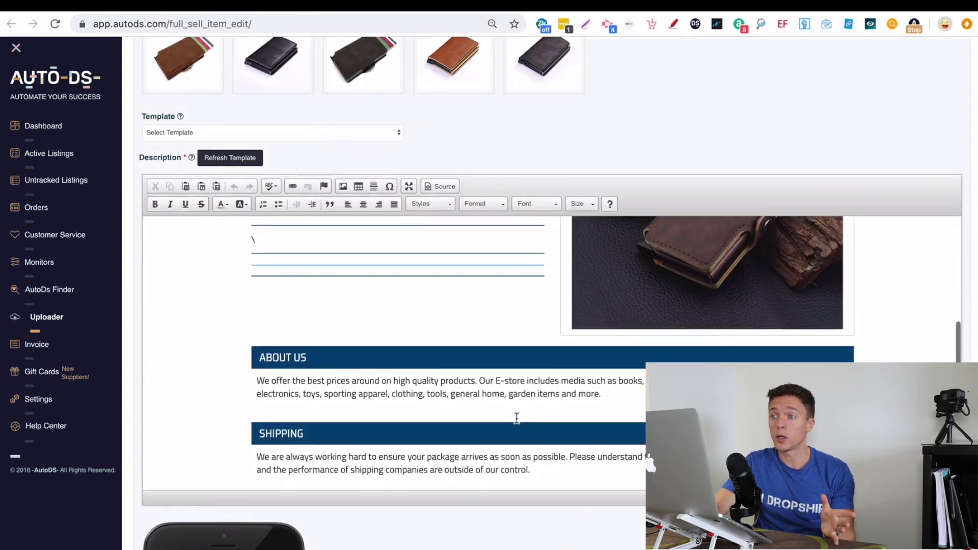
{"action": "scroll", "coordinate": [524, 539], "scroll_direction": "down", "scroll_amount": 8}
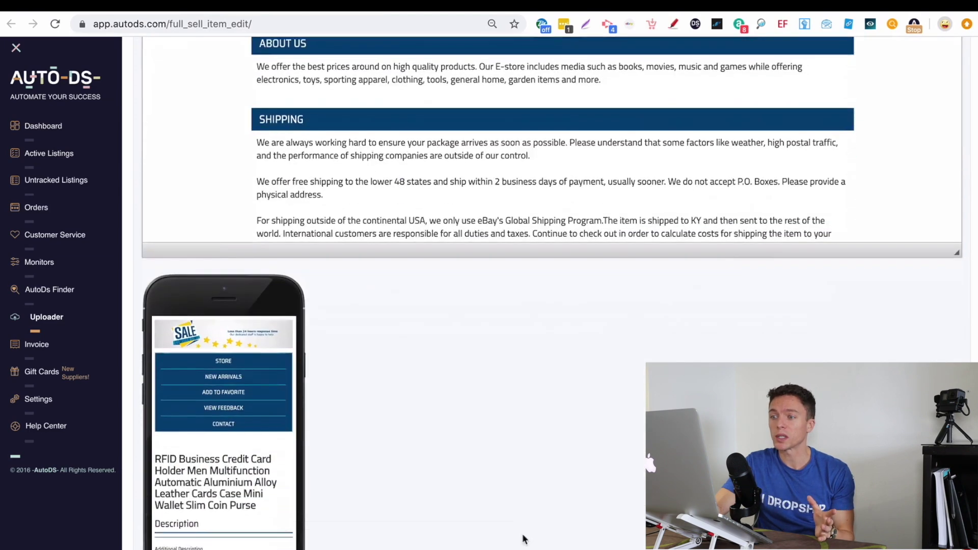
{"action": "scroll", "coordinate": [523, 539], "scroll_direction": "down", "scroll_amount": 4}
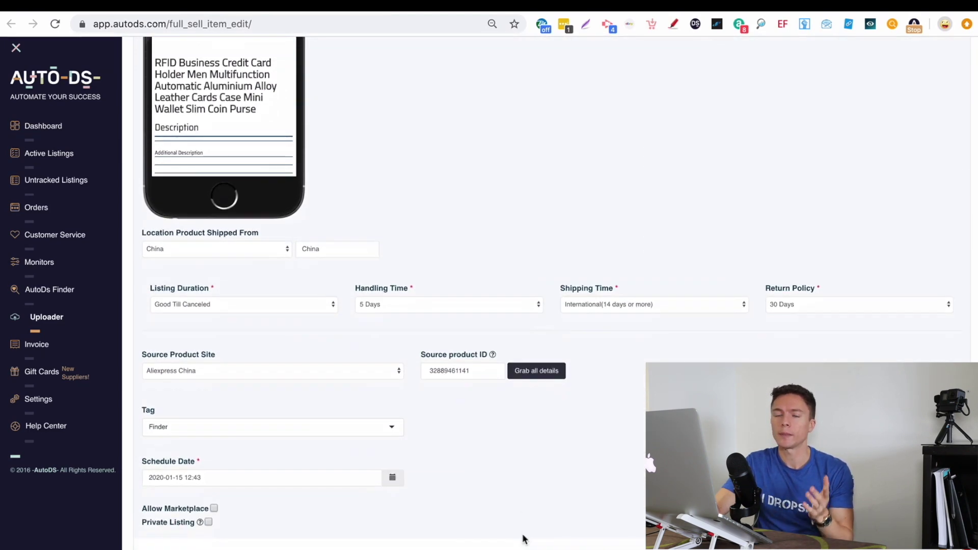
{"action": "scroll", "coordinate": [523, 540], "scroll_direction": "down", "scroll_amount": 1}
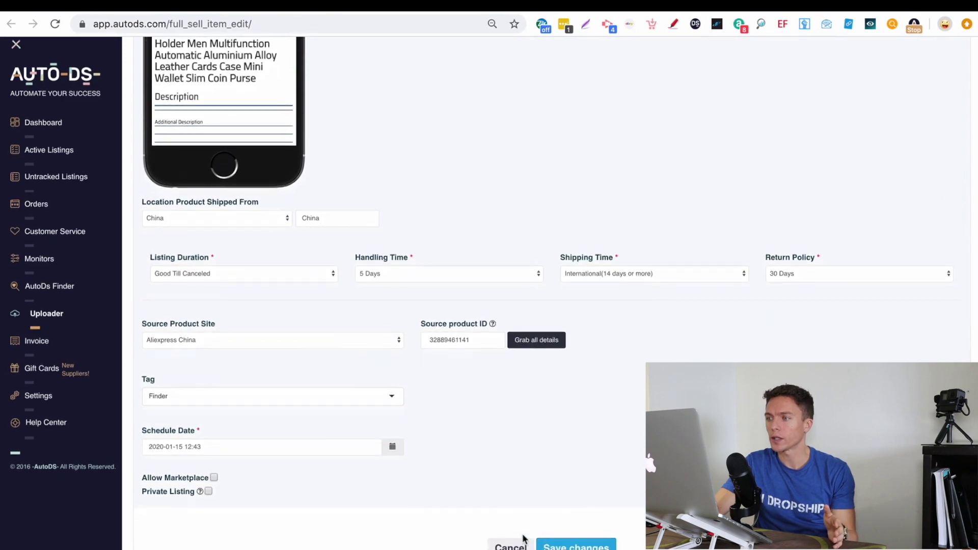
- Copy the card holder listing's full title and search Google for it in a new tab
{"action": "scroll", "coordinate": [588, 438], "scroll_direction": "up", "scroll_amount": 15}
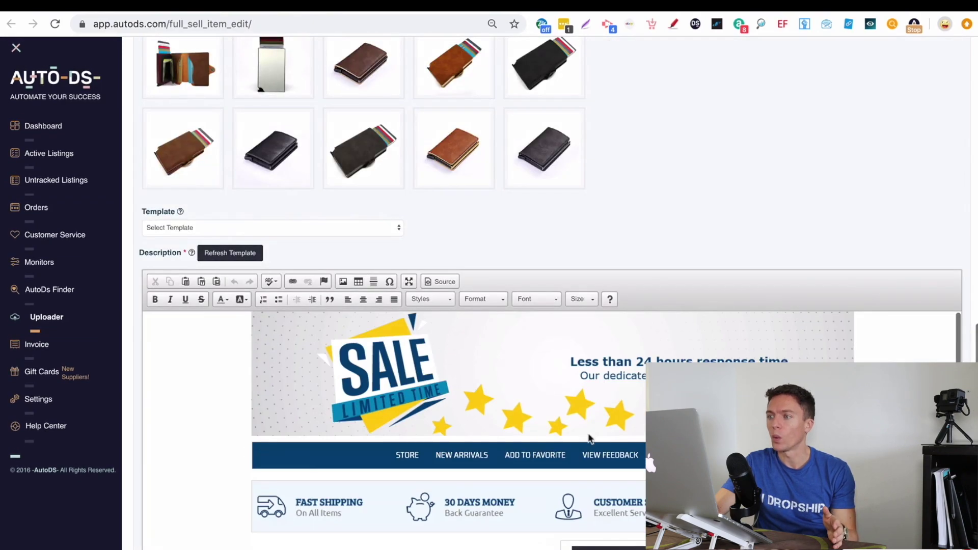
{"action": "scroll", "coordinate": [663, 148], "scroll_direction": "up", "scroll_amount": 4}
{"action": "scroll", "coordinate": [664, 149], "scroll_direction": "up", "scroll_amount": 3}
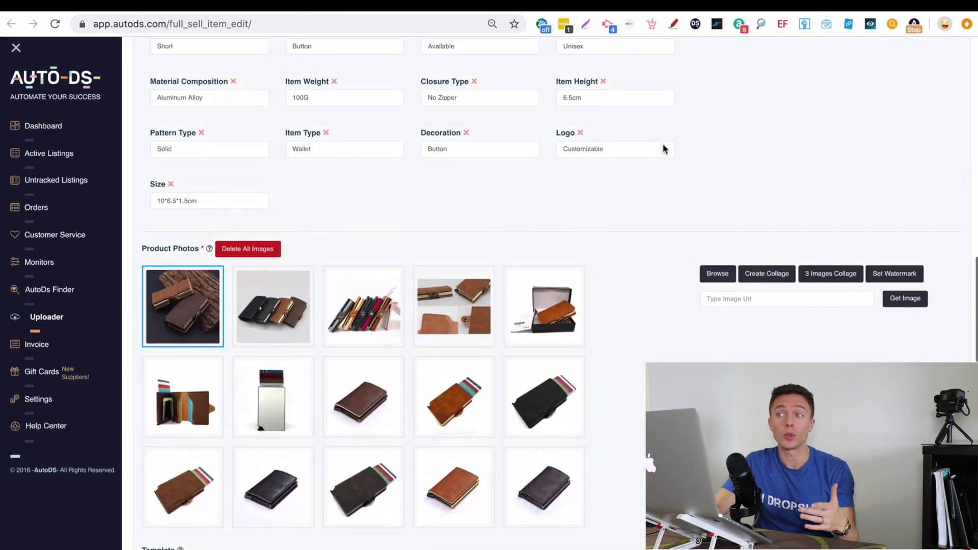
{"action": "scroll", "coordinate": [420, 81], "scroll_direction": "up", "scroll_amount": 15}
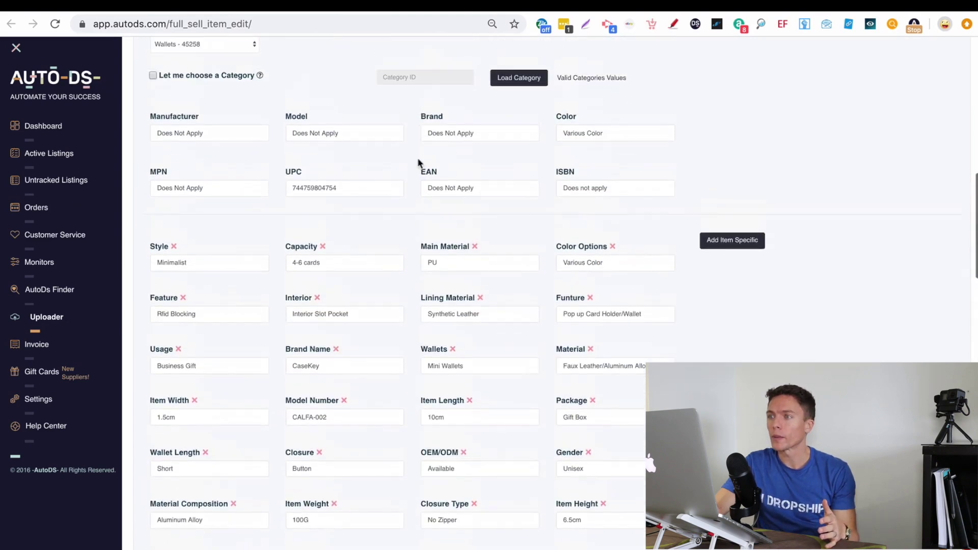
{"action": "scroll", "coordinate": [366, 136], "scroll_direction": "up", "scroll_amount": 5}
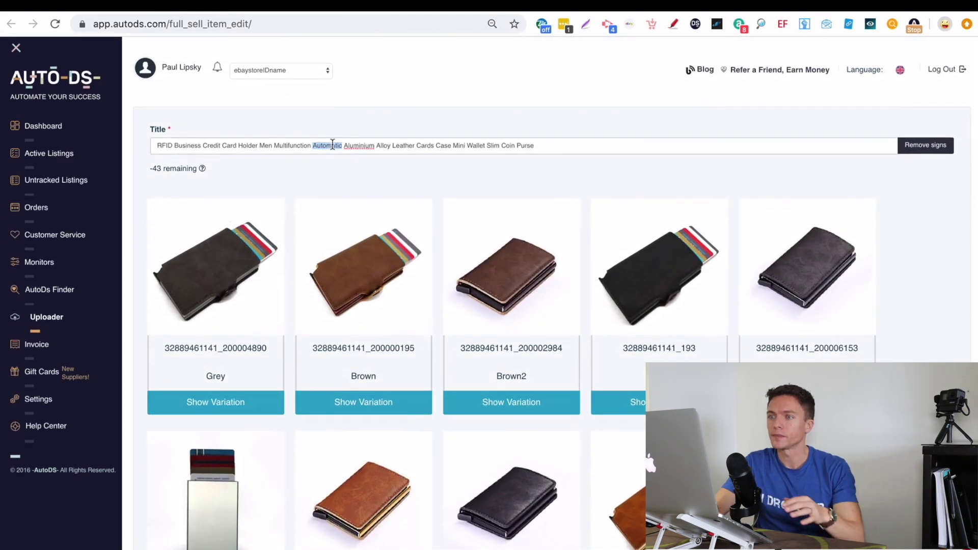
{"action": "triple_click", "coordinate": [334, 145]}
{"action": "key", "text": "ctrl+c"}
{"action": "key", "text": "ctrl+t"}
{"action": "key", "text": "ctrl+v"}
{"action": "key", "text": "Return"}
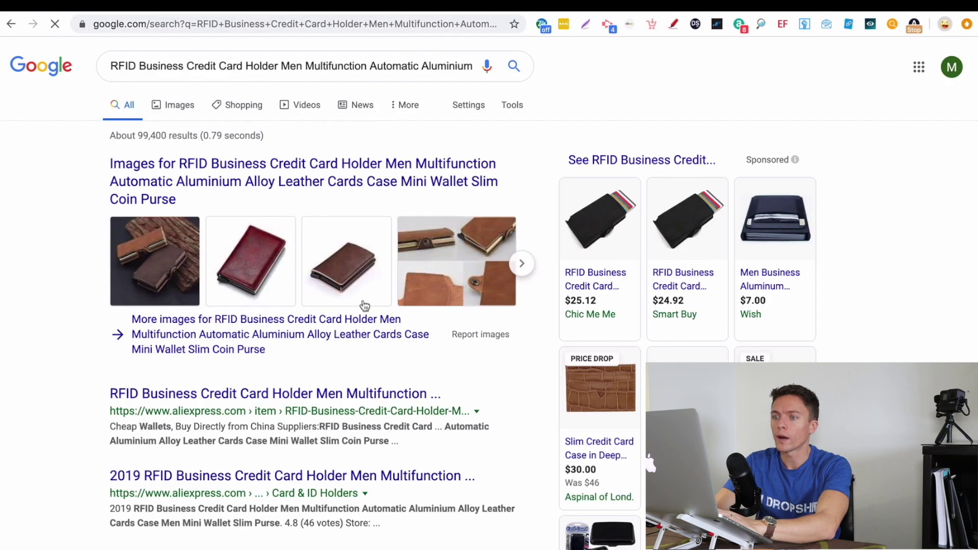
- Open the matching AliExpress product page from the Google results and examine its orders, price range, variations and shipping
{"action": "scroll", "coordinate": [357, 326], "scroll_direction": "down", "scroll_amount": 1}
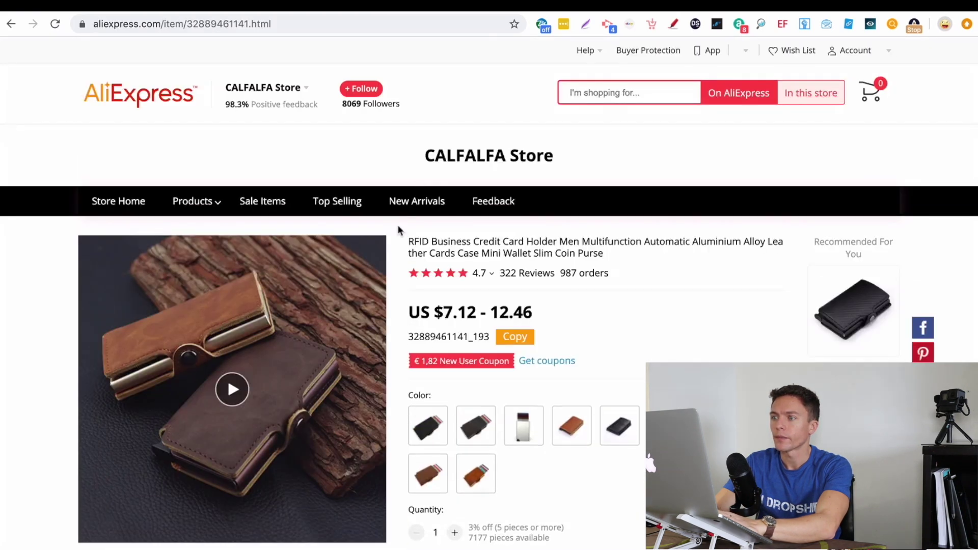
{"action": "scroll", "coordinate": [398, 231], "scroll_direction": "down", "scroll_amount": 2}
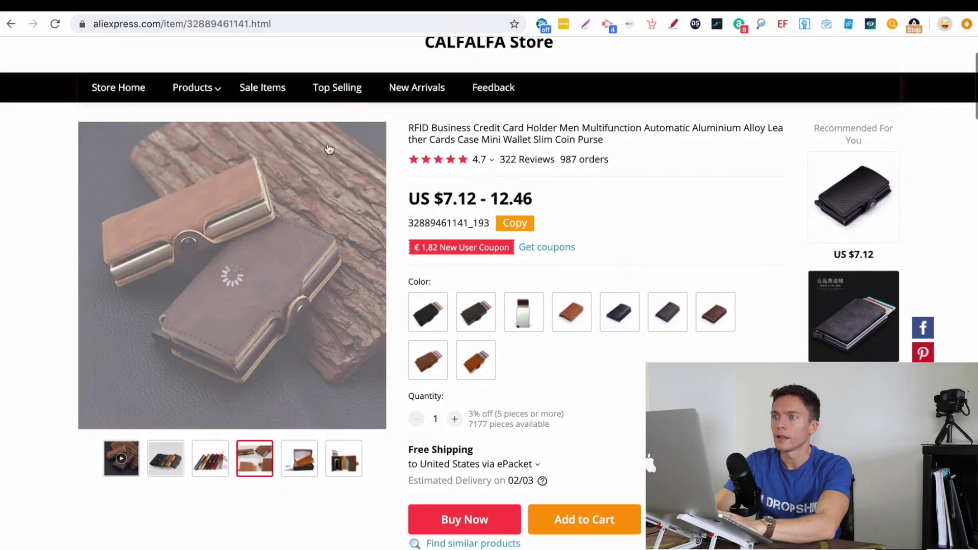
{"action": "scroll", "coordinate": [585, 162], "scroll_direction": "up", "scroll_amount": 5}
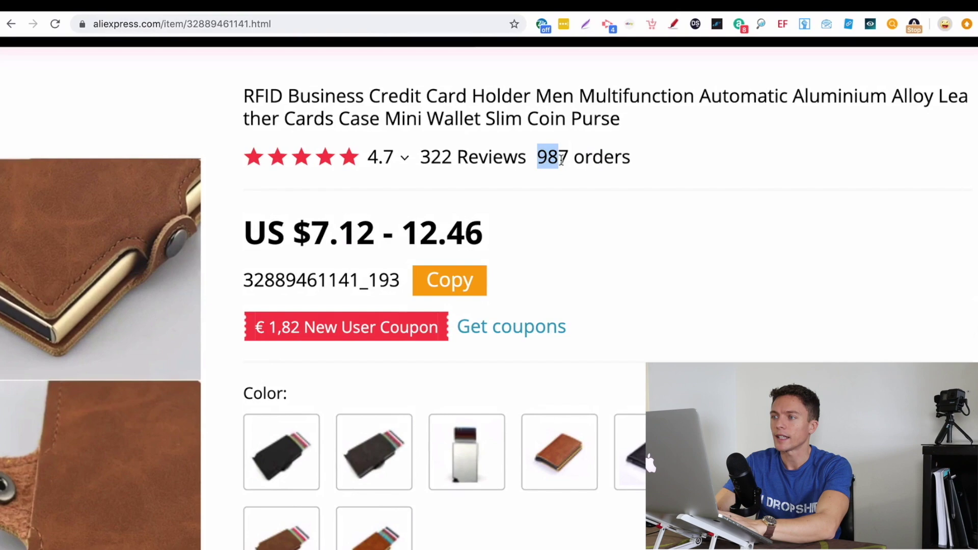
{"action": "scroll", "coordinate": [561, 160], "scroll_direction": "down", "scroll_amount": 5}
{"action": "scroll", "coordinate": [533, 325], "scroll_direction": "down", "scroll_amount": 2}
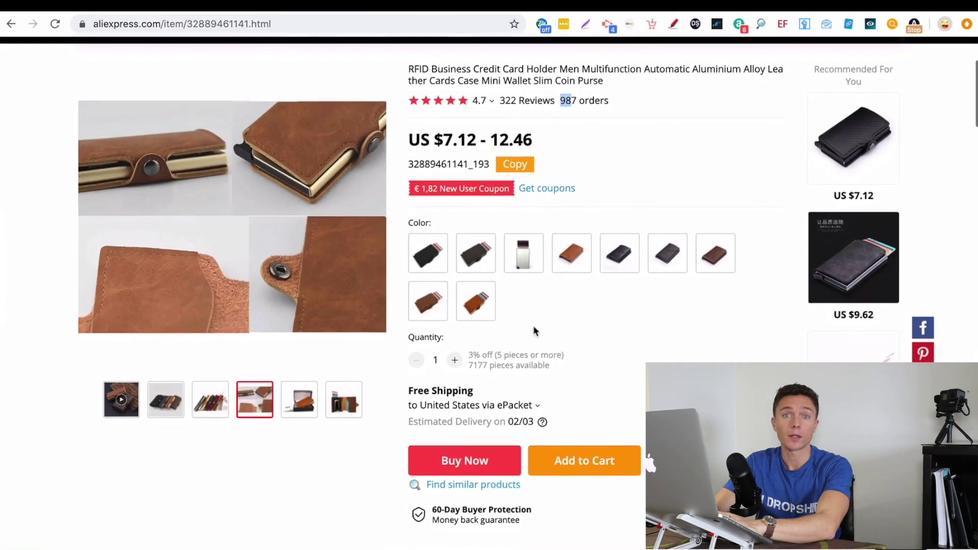
{"action": "scroll", "coordinate": [533, 325], "scroll_direction": "down", "scroll_amount": 7}
{"action": "scroll", "coordinate": [533, 325], "scroll_direction": "up", "scroll_amount": 10}
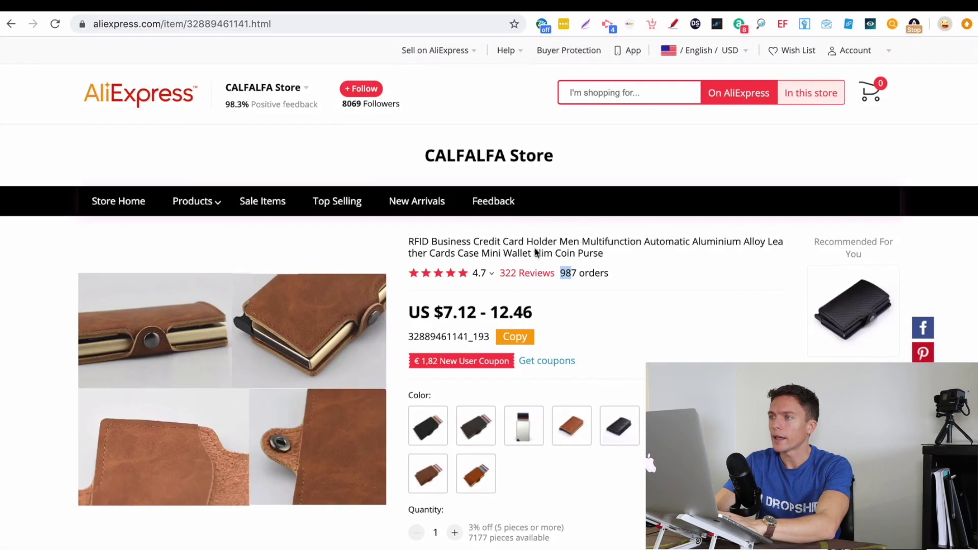
- Show the Grey variation's pricing in the card holder listing and compare its source price with the black color's price on AliExpress
{"action": "left_click", "coordinate": [328, 5]}
{"action": "left_click", "coordinate": [207, 407]}
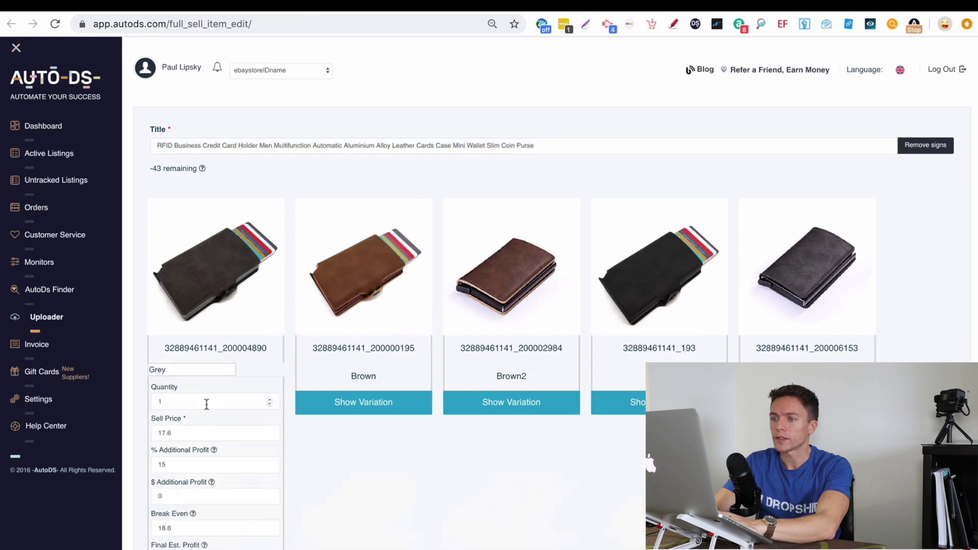
{"action": "scroll", "coordinate": [235, 444], "scroll_direction": "down", "scroll_amount": 4}
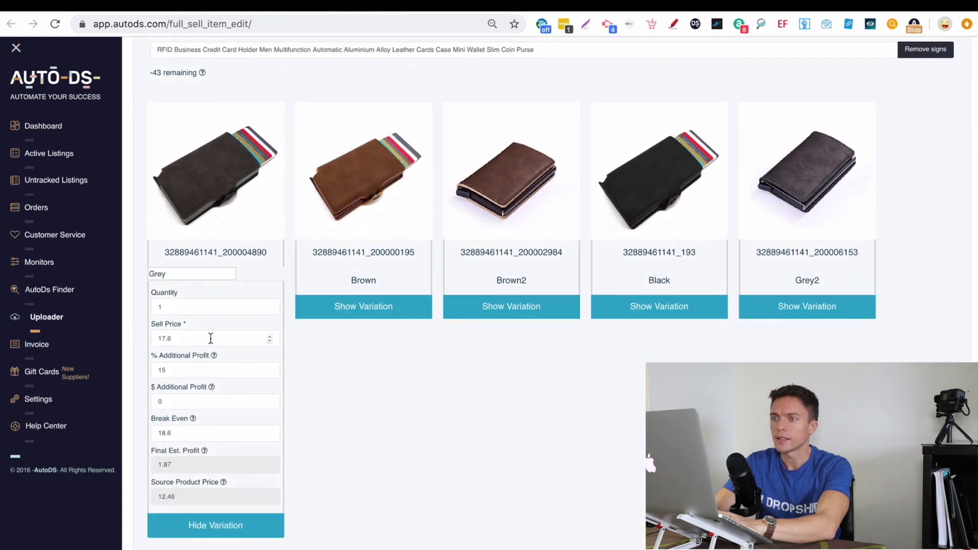
{"action": "left_click", "coordinate": [408, 5]}
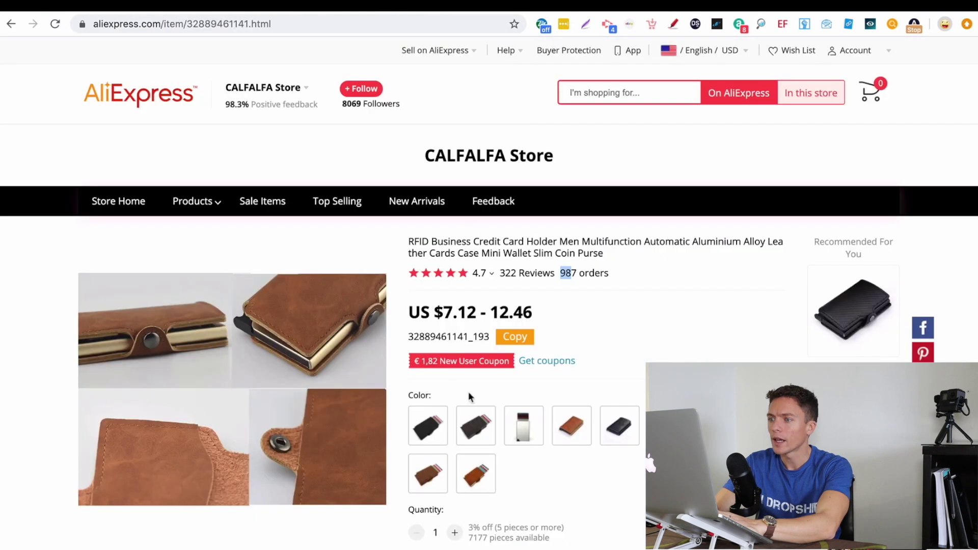
{"action": "left_click", "coordinate": [428, 428]}
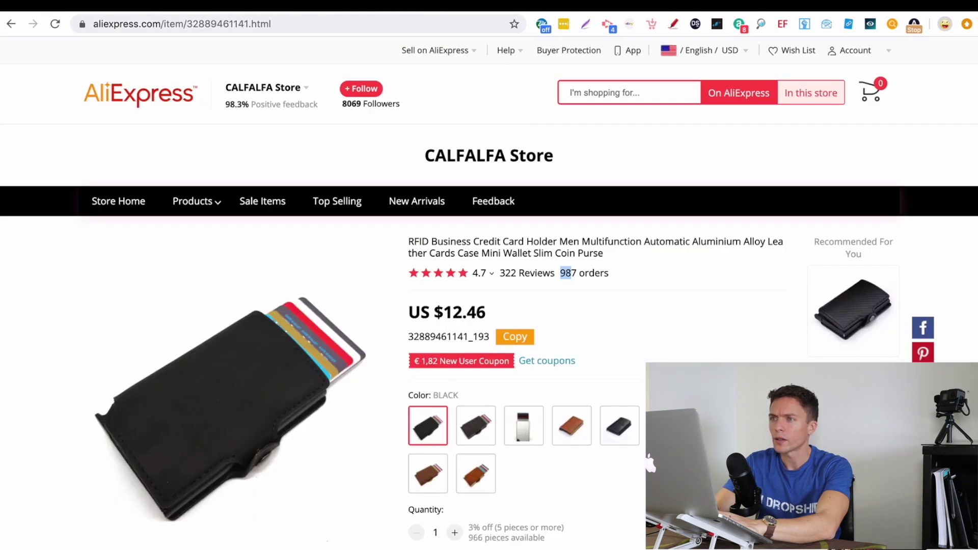
{"action": "left_click", "coordinate": [306, 5]}
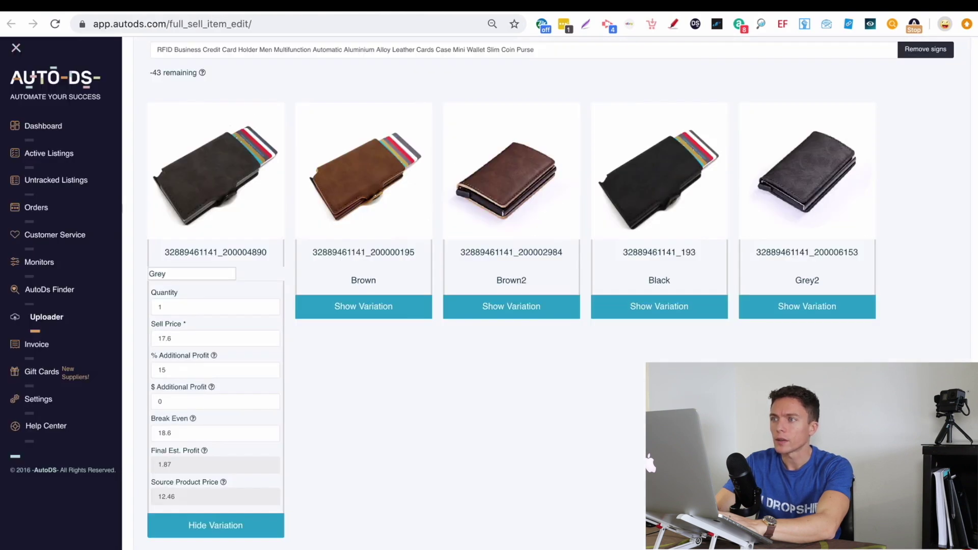
{"action": "left_click", "coordinate": [408, 5]}
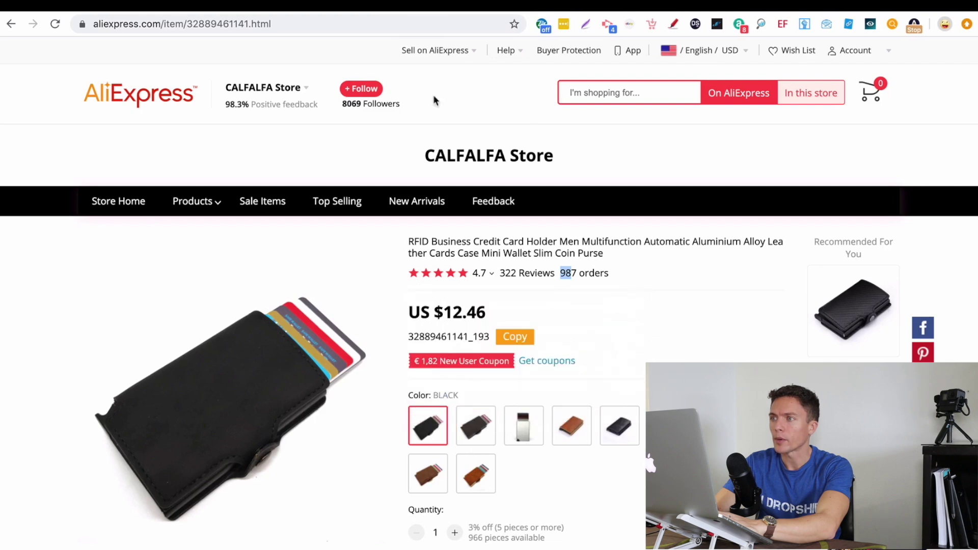
- Return to the scheduled uploads, open the Taoup LED Santa Claus Christmas Lights listing for editing and examine its variations
{"action": "left_click", "coordinate": [157, 7]}
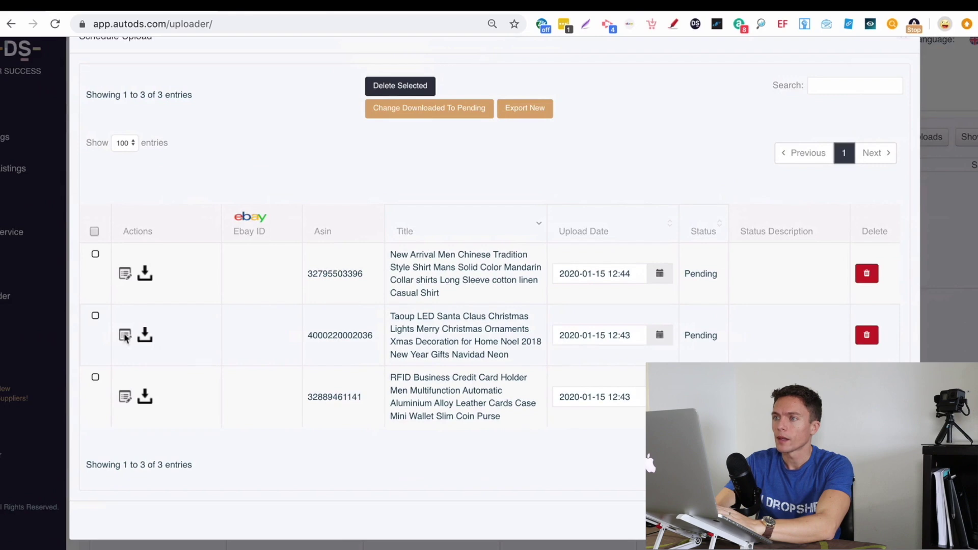
{"action": "left_click", "coordinate": [125, 335]}
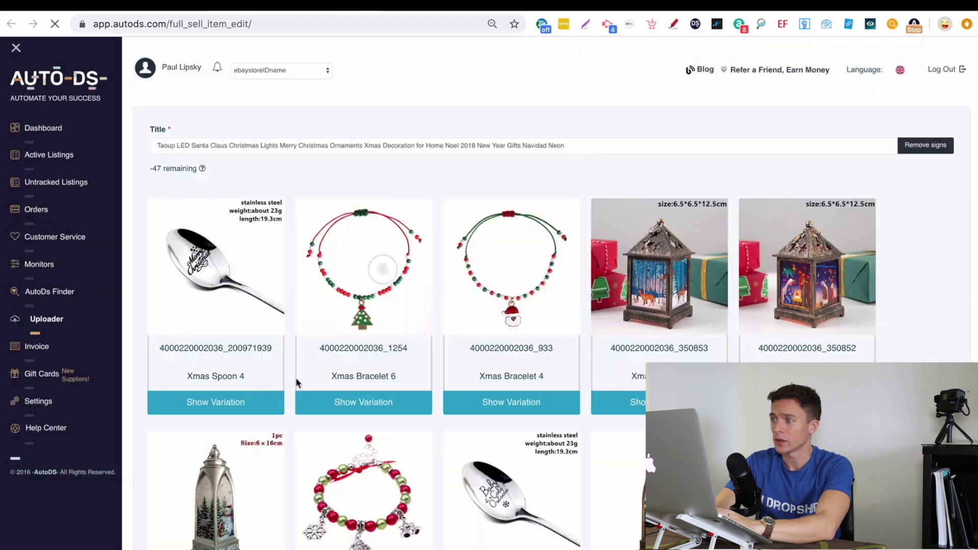
{"action": "scroll", "coordinate": [288, 390], "scroll_direction": "down", "scroll_amount": 3}
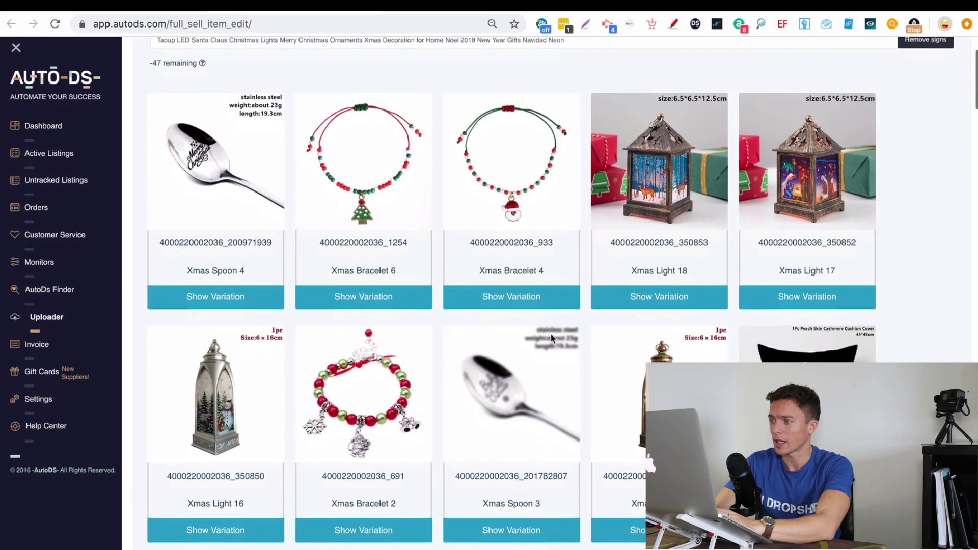
{"action": "scroll", "coordinate": [552, 337], "scroll_direction": "down", "scroll_amount": 3}
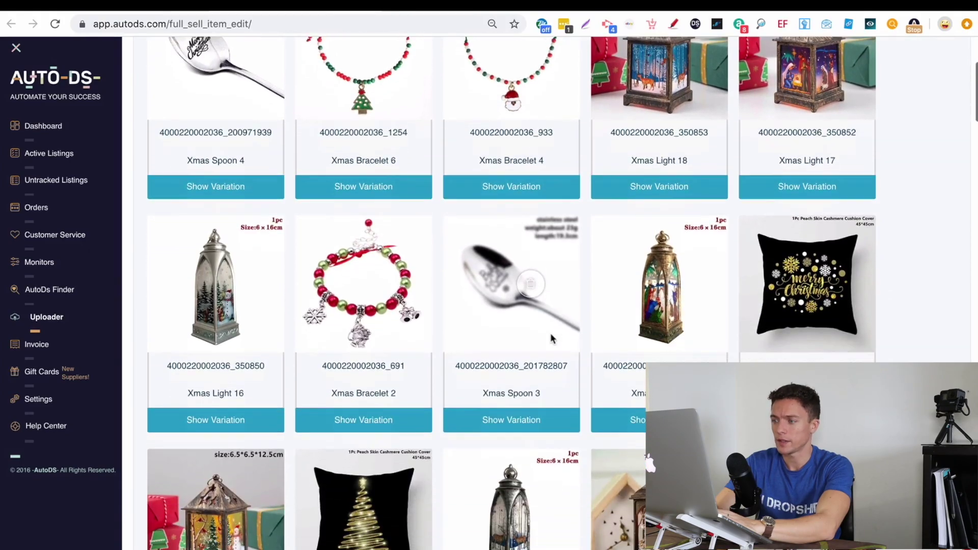